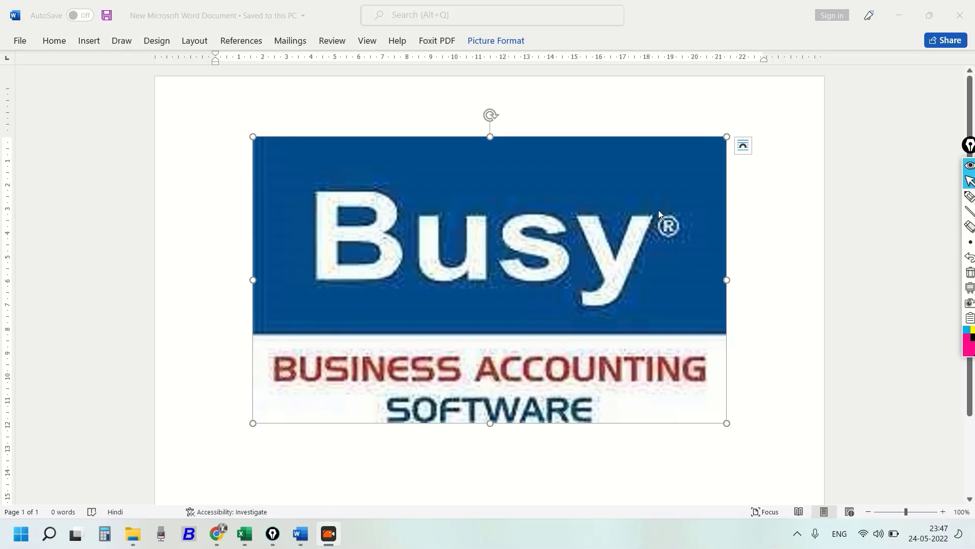
Switch to Busy, open the company A1 GROW, and log in with the user name.
{"action": "key", "text": "alt+Tab"}
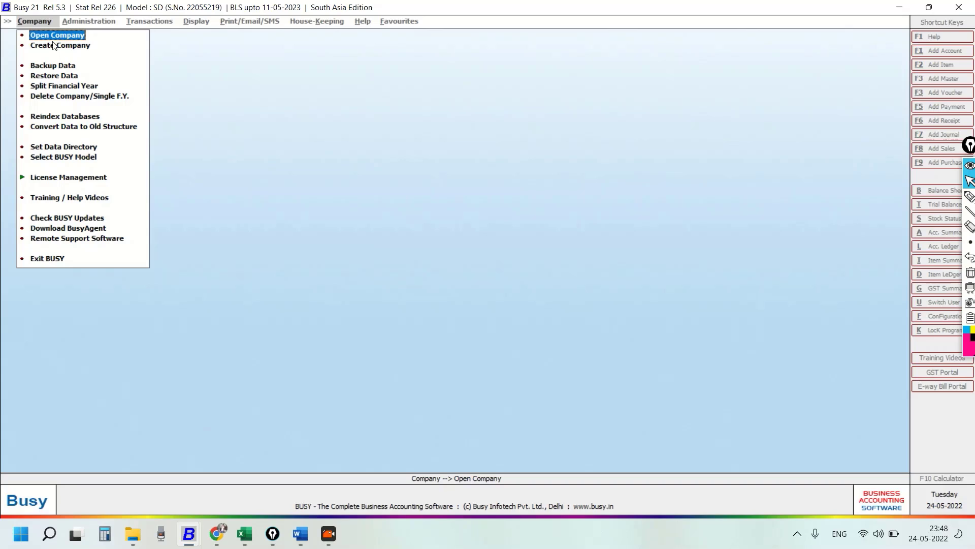
{"action": "left_click", "coordinate": [53, 37]}
{"action": "double_click", "coordinate": [44, 106]}
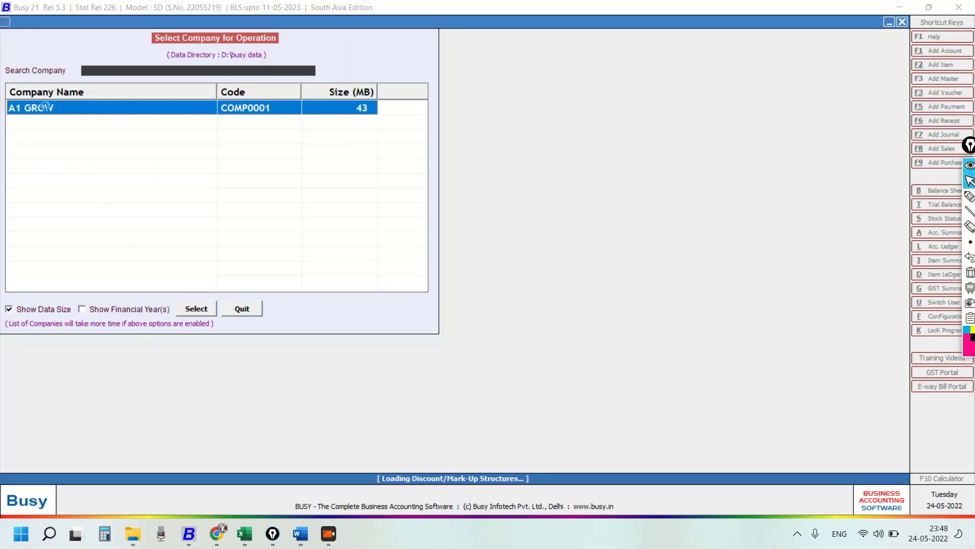
{"action": "type", "text": "abhi"}
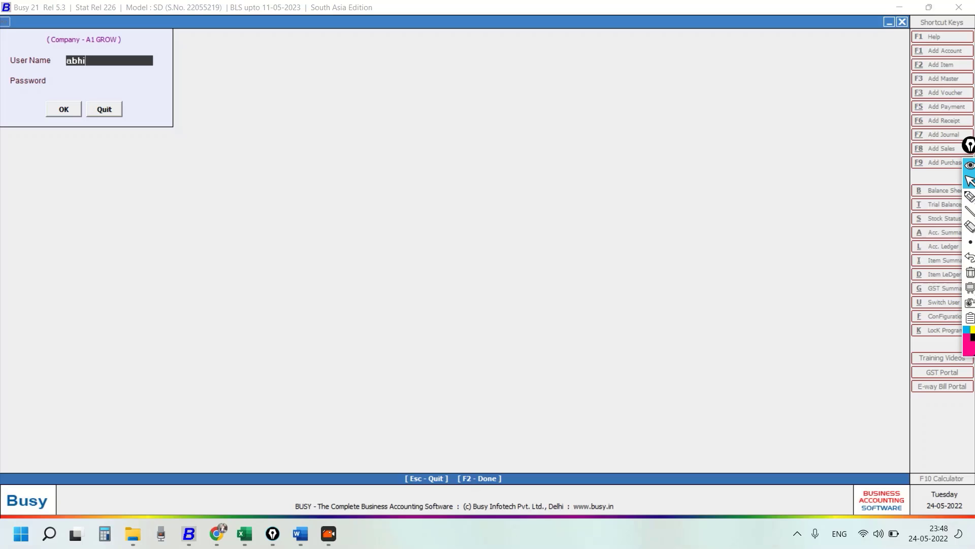
{"action": "key", "text": "Return"}
{"action": "key", "text": "Return"}
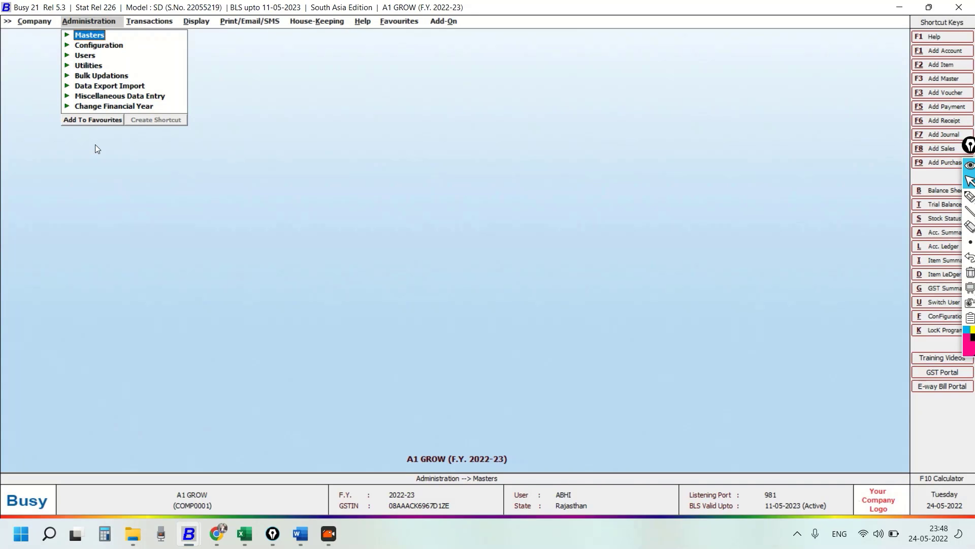
Open the Data Freezing utility from the administration utilities.
{"action": "key", "text": "Down"}
{"action": "key", "text": "Down"}
{"action": "key", "text": "Down"}
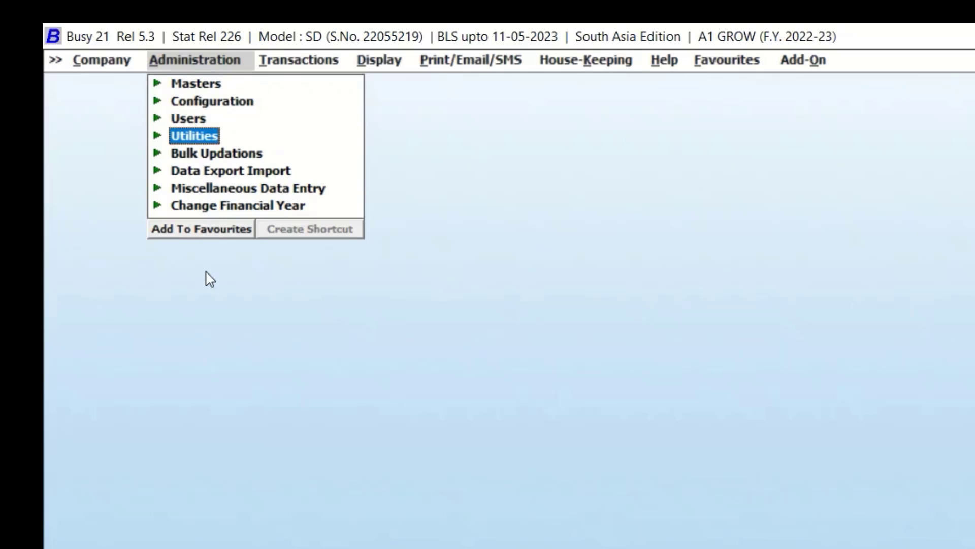
{"action": "key", "text": "Return"}
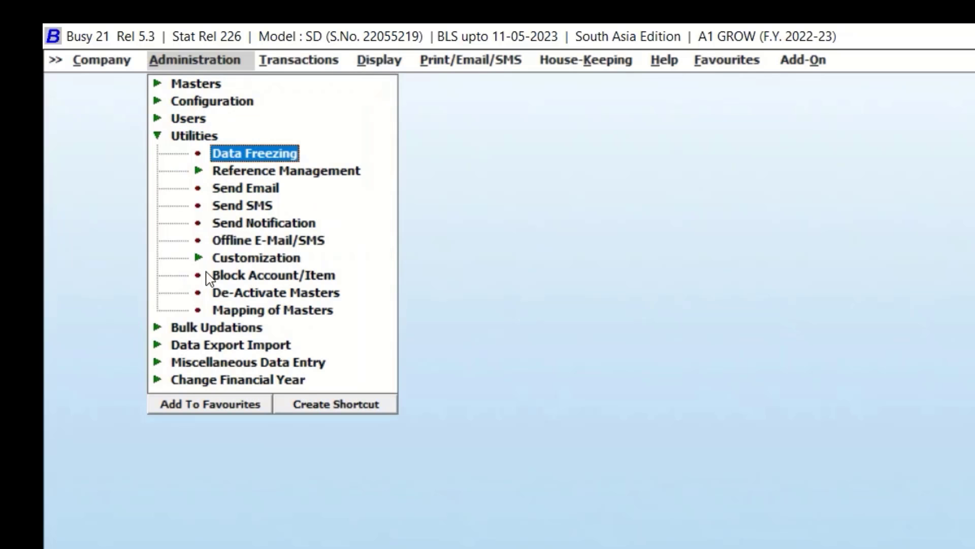
{"action": "key", "text": "Return"}
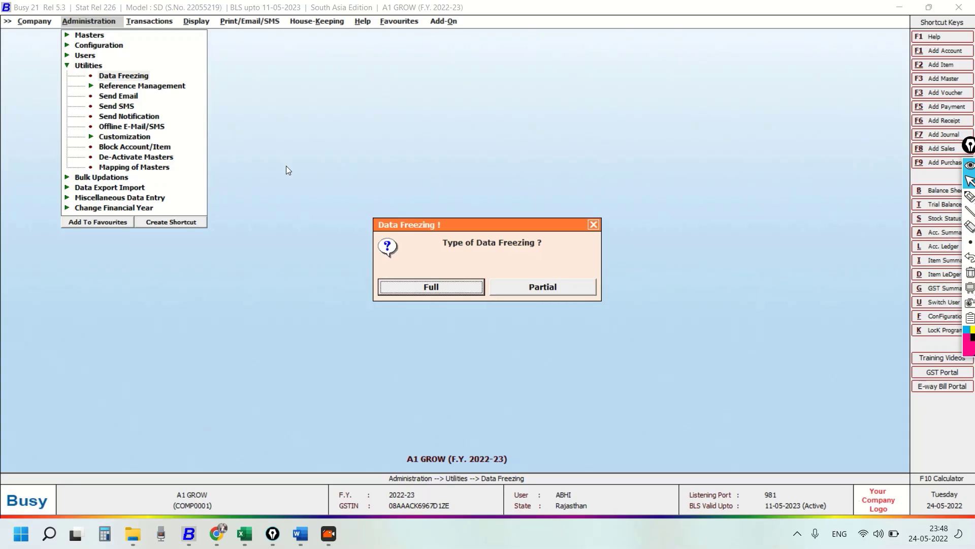
Mark the freezing question and its Full and Partial options with pink pen strokes, and clear the annotations.
{"action": "key", "text": "ctrl+shift+p"}
{"action": "left_click_drag", "start_coordinate": [438, 275], "coordinate": [478, 255]}
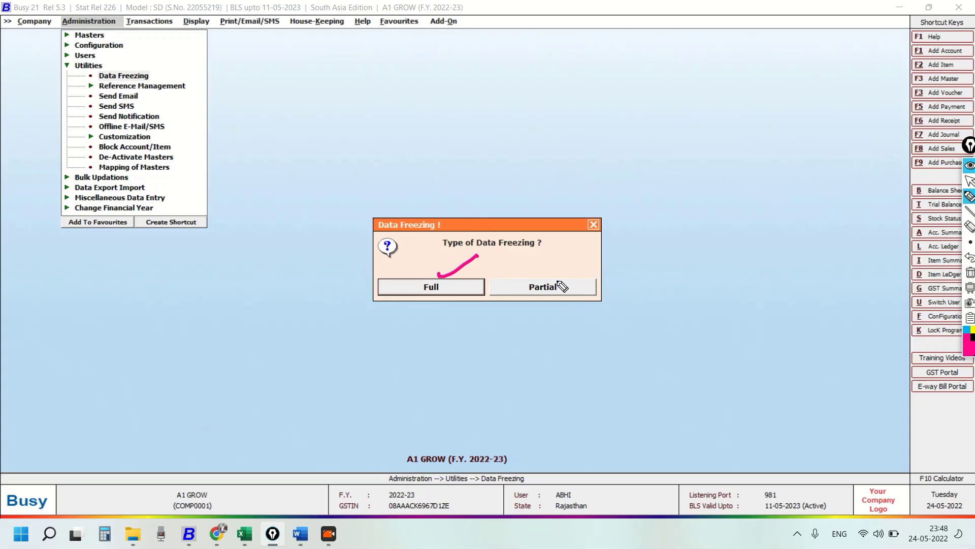
{"action": "left_click_drag", "start_coordinate": [547, 273], "coordinate": [582, 265]}
{"action": "left_click_drag", "start_coordinate": [521, 239], "coordinate": [552, 230]}
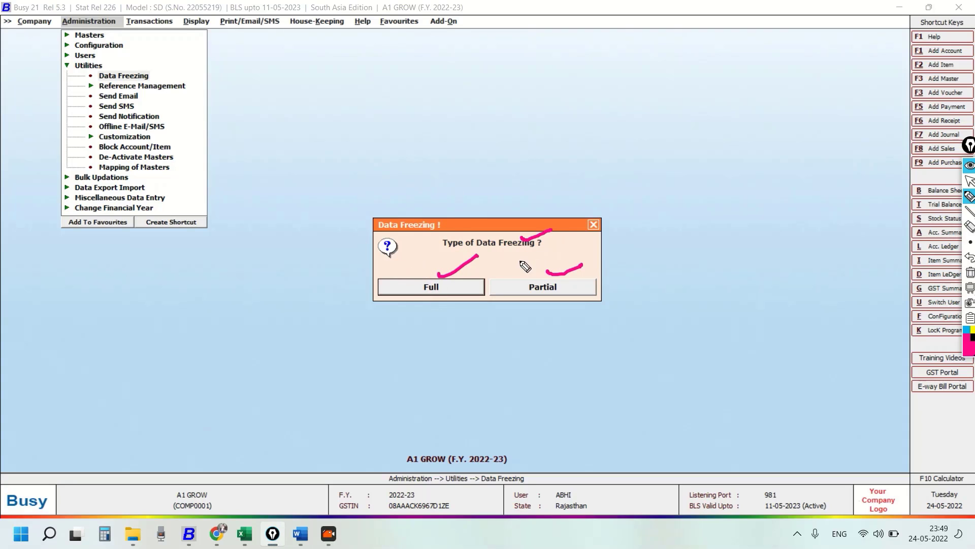
{"action": "left_click_drag", "start_coordinate": [504, 252], "coordinate": [528, 247]}
{"action": "left_click_drag", "start_coordinate": [501, 261], "coordinate": [527, 255]}
{"action": "mouse_move", "coordinate": [563, 277]}
{"action": "left_mouse_down"}
{"action": "mouse_move", "coordinate": [585, 265]}
{"action": "mouse_move", "coordinate": [612, 281]}
{"action": "left_mouse_up"}
{"action": "left_click_drag", "start_coordinate": [599, 295], "coordinate": [607, 291]}
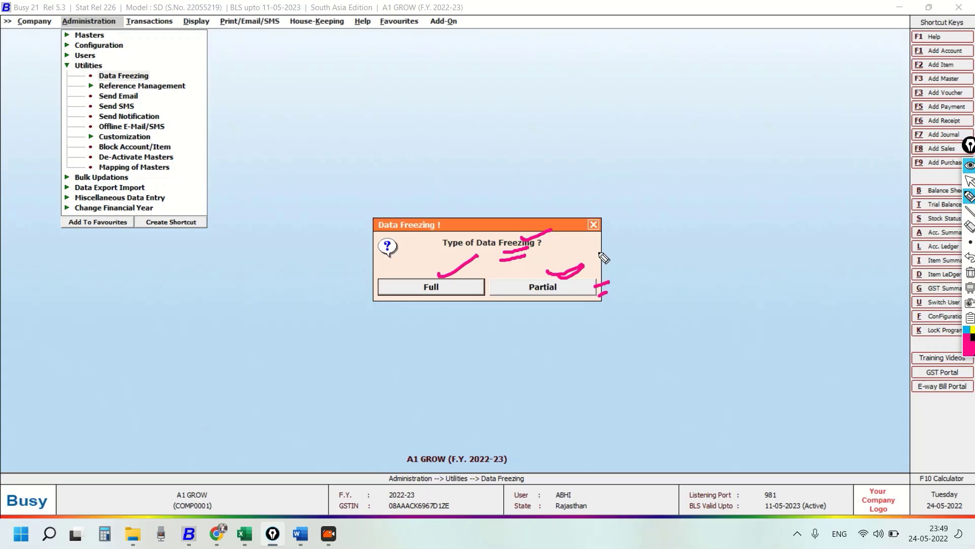
{"action": "left_click", "coordinate": [970, 181]}
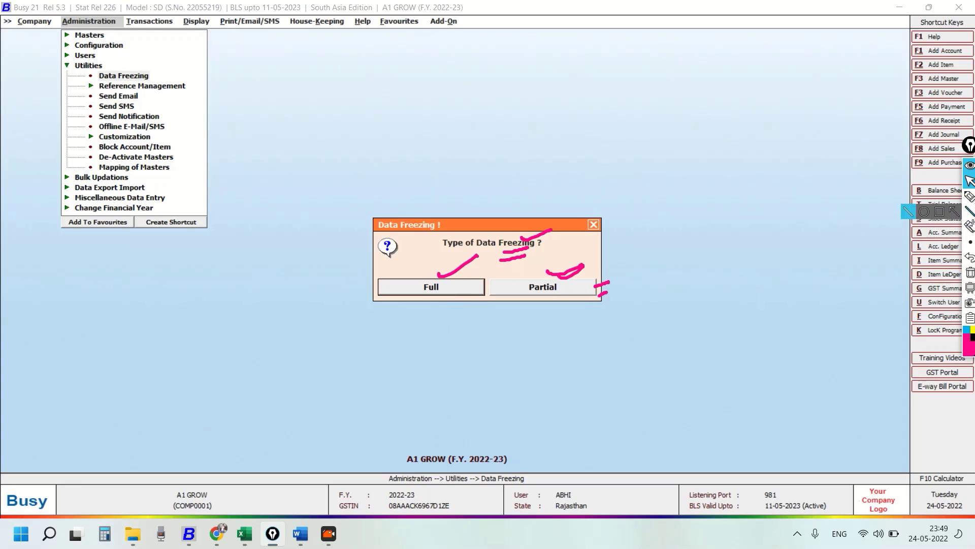
{"action": "left_click", "coordinate": [970, 272]}
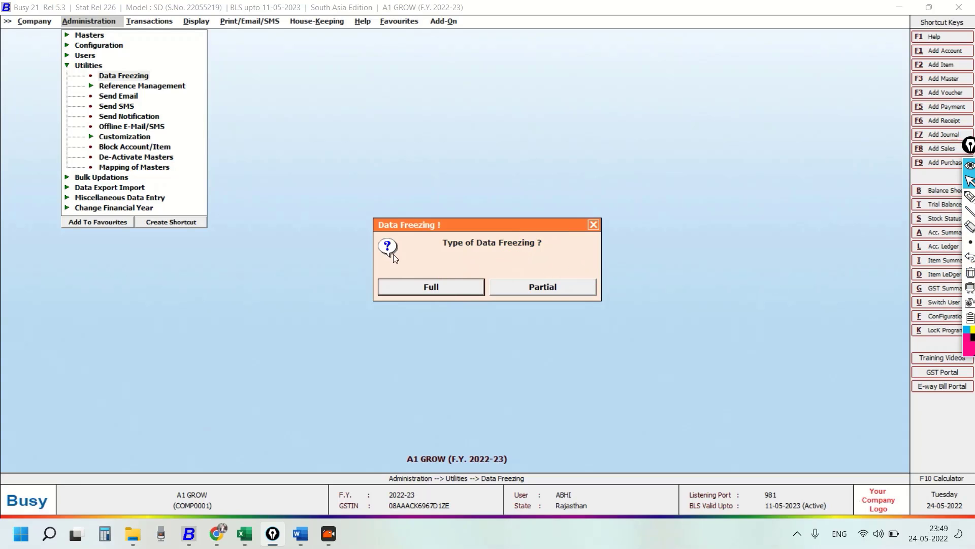
Choose full data freezing, set Freeze Data to Y with freezing date 24-05-2022, and save.
{"action": "left_click", "coordinate": [419, 285]}
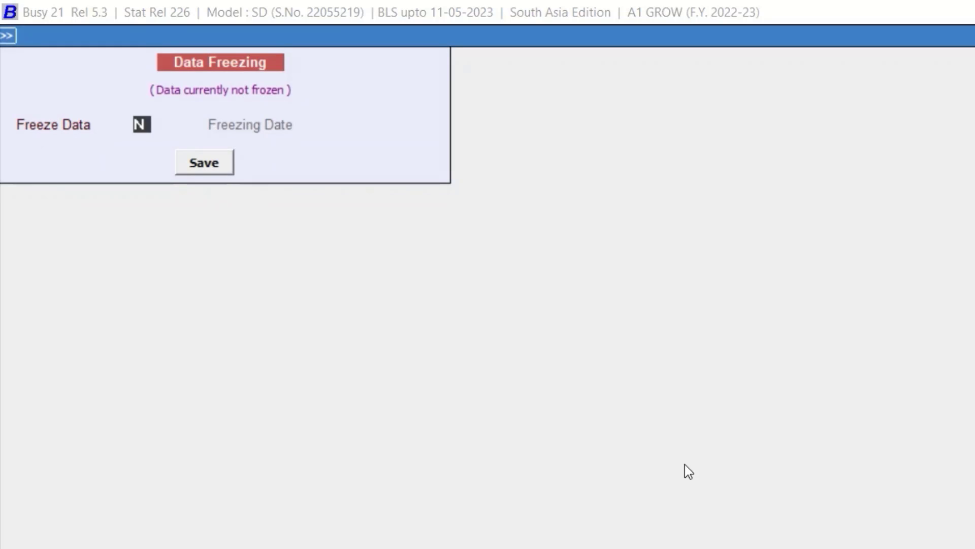
{"action": "type", "text": "Y"}
{"action": "key", "text": "Return"}
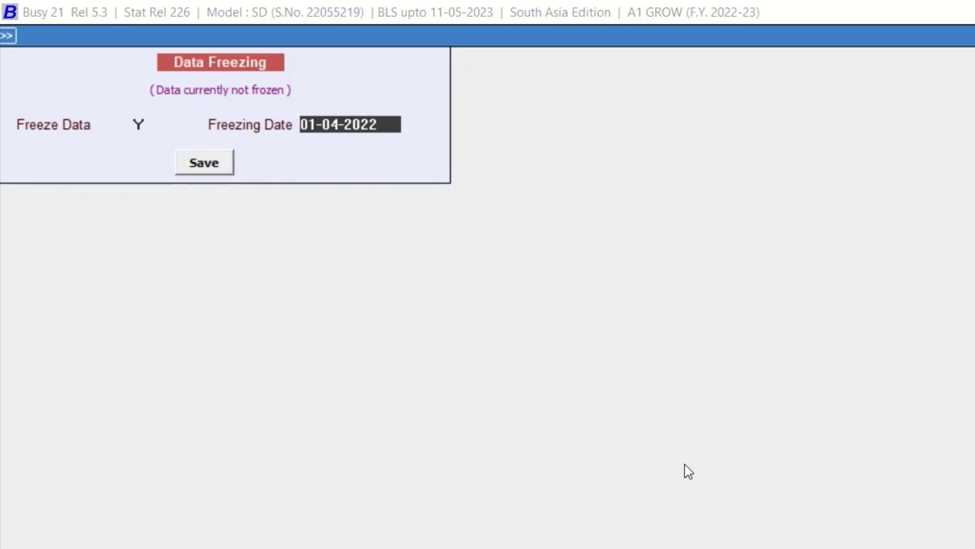
{"action": "type", "text": "24.5"}
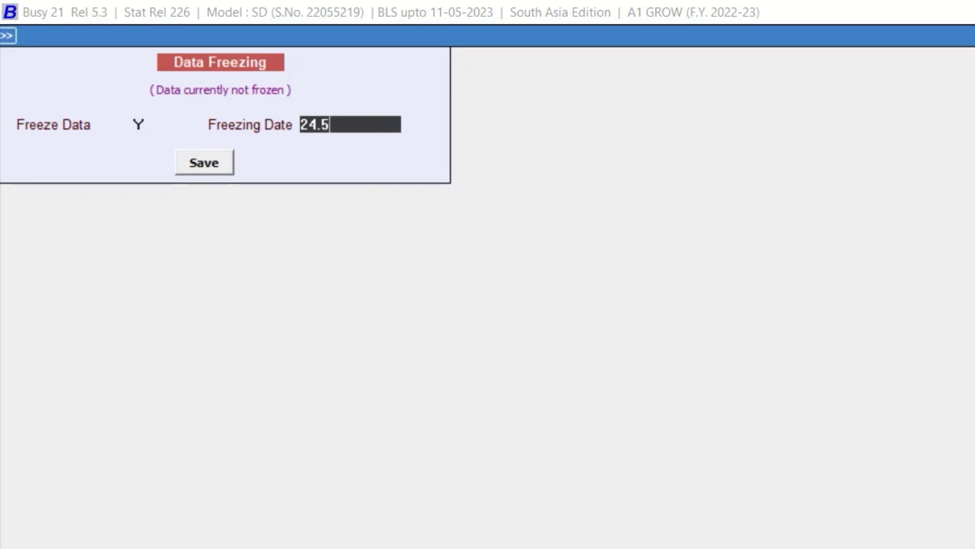
{"action": "key", "text": "Return"}
{"action": "key", "text": "Return"}
Try to add a sales voucher in the Main series dated 24-05-2022.
{"action": "key", "text": "Right"}
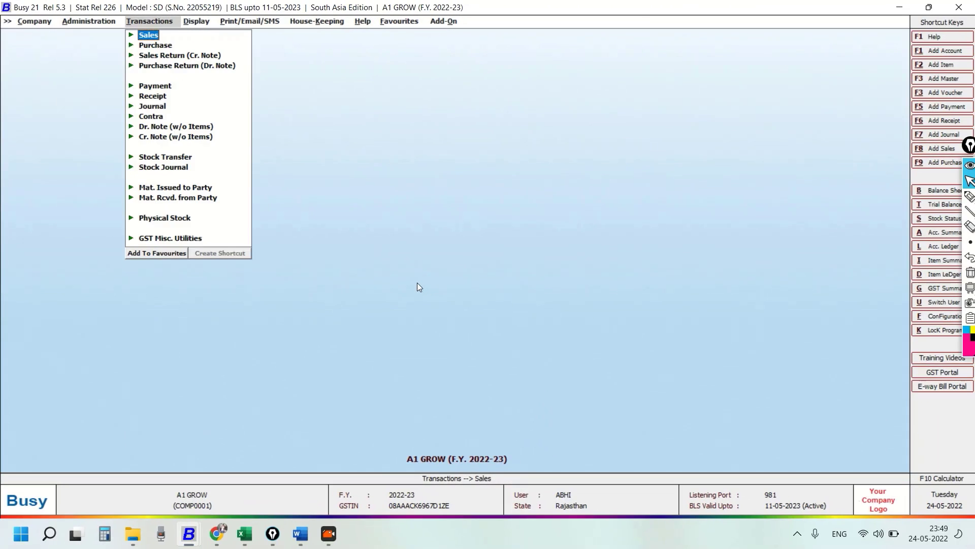
{"action": "key", "text": "Return"}
{"action": "key", "text": "Return"}
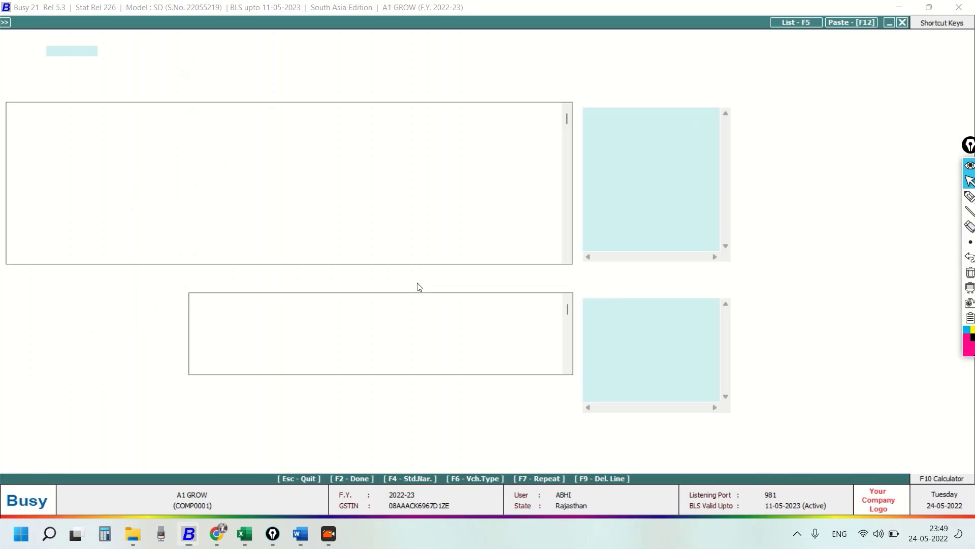
{"action": "key", "text": "Return"}
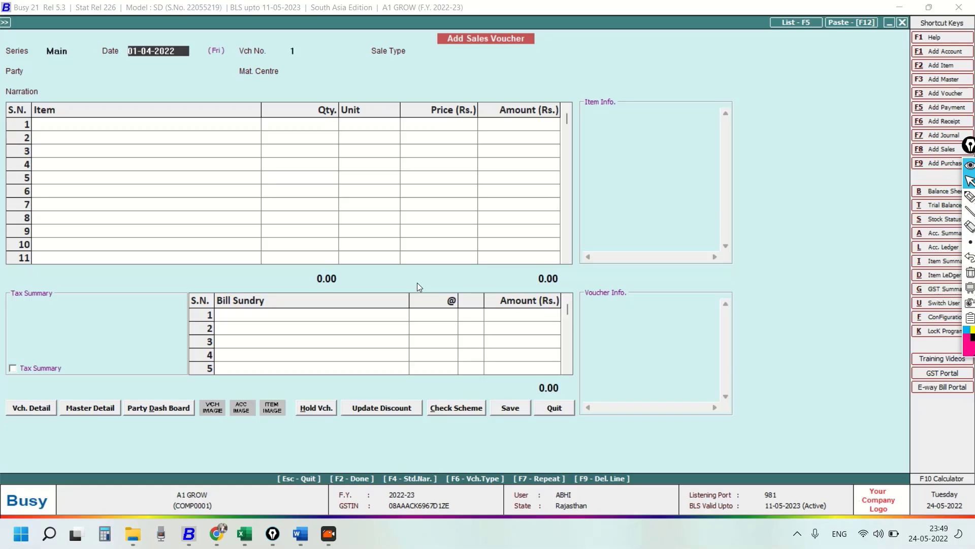
{"action": "type", "text": "24.5"}
{"action": "key", "text": "Return"}
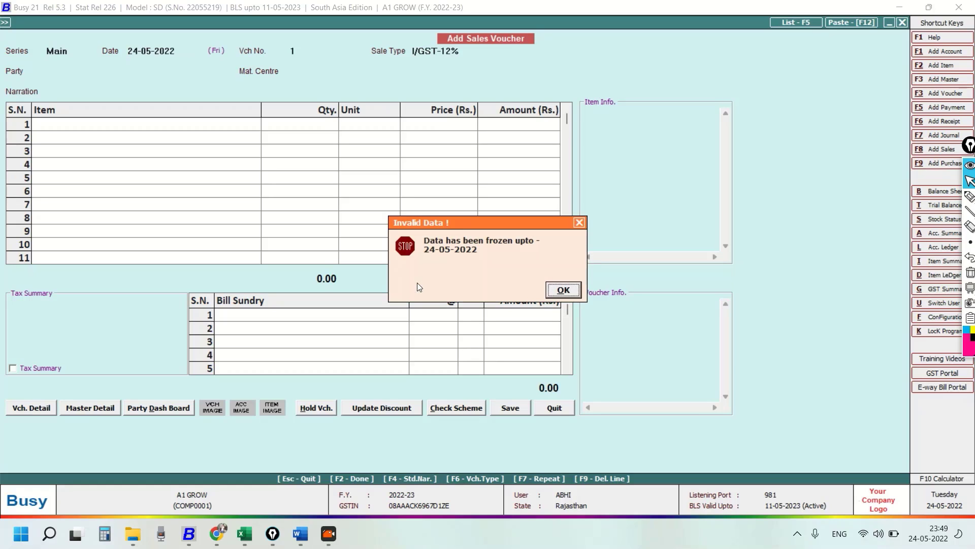
Tick and underline the error message with the pink pen, and clear the marks from the screen.
{"action": "left_click", "coordinate": [968, 197]}
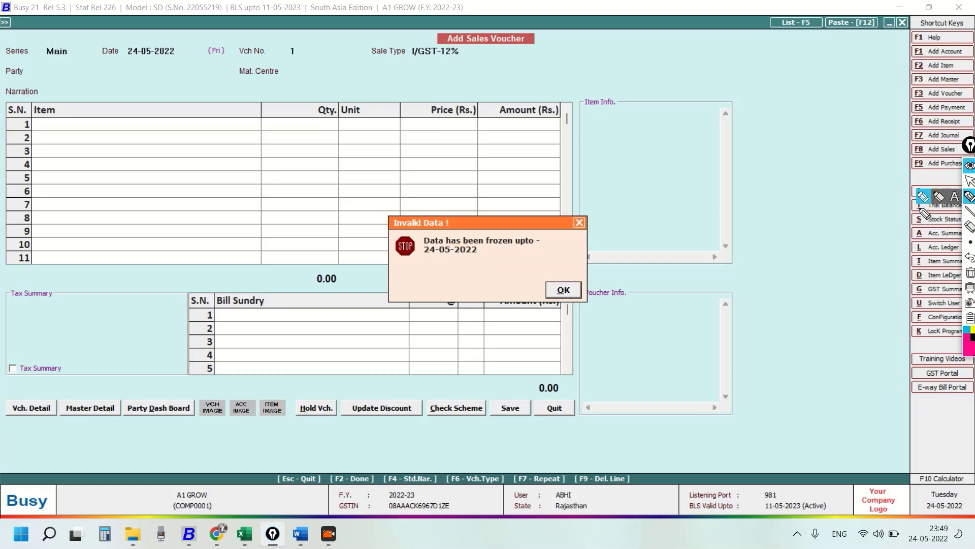
{"action": "left_click_drag", "start_coordinate": [483, 252], "coordinate": [533, 237]}
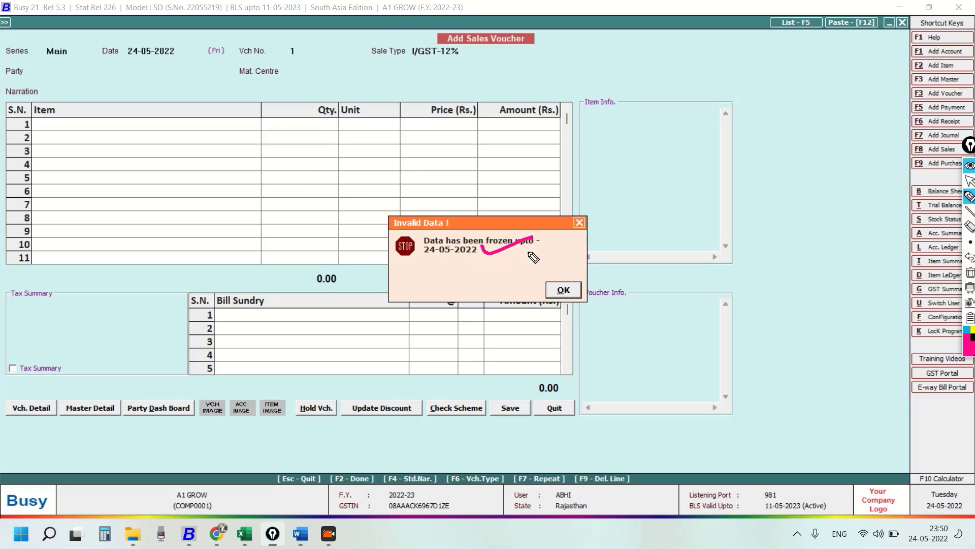
{"action": "left_click_drag", "start_coordinate": [434, 282], "coordinate": [456, 275]}
{"action": "left_click_drag", "start_coordinate": [427, 295], "coordinate": [468, 285]}
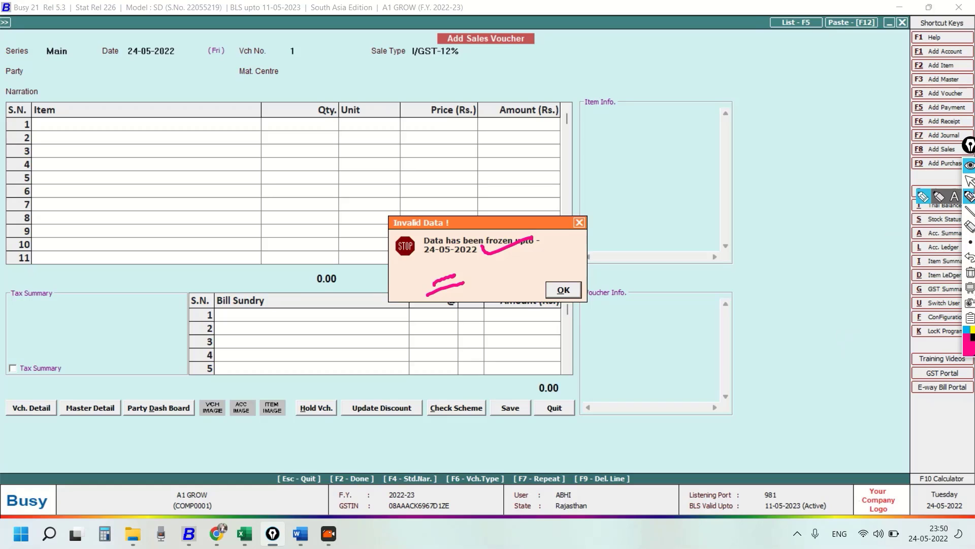
{"action": "left_click", "coordinate": [970, 182]}
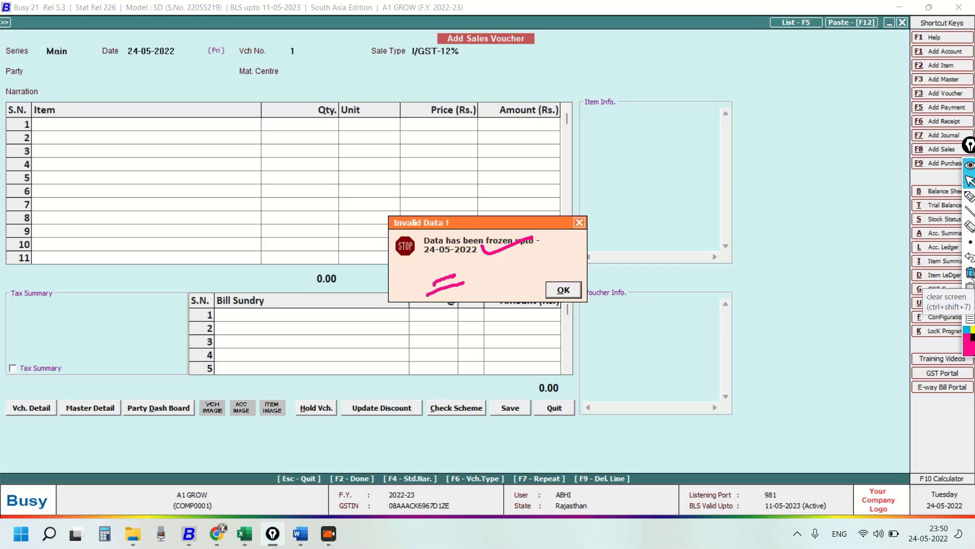
{"action": "left_click", "coordinate": [970, 273]}
Dismiss the error message, set the sales voucher date to 25-05-2022, and quit the voucher without saving.
{"action": "left_click", "coordinate": [575, 222]}
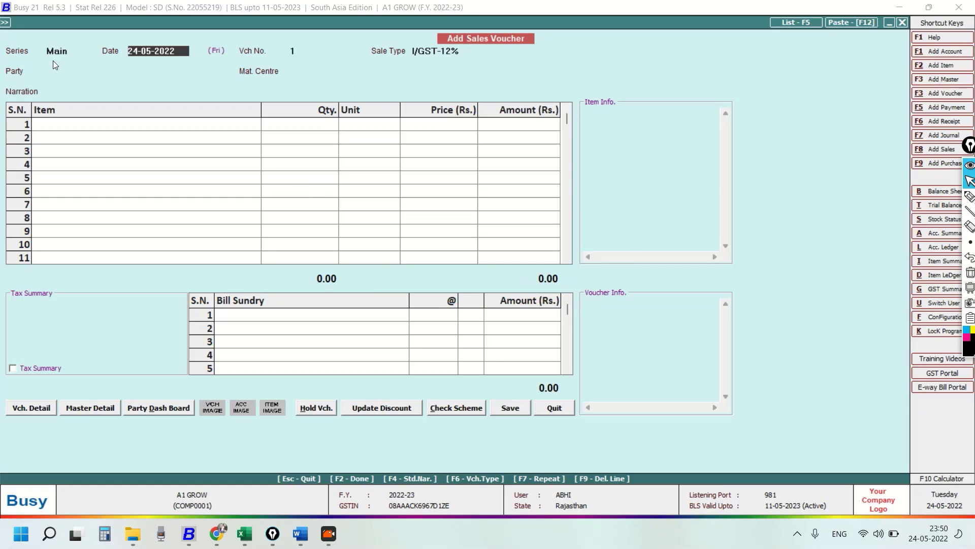
{"action": "type", "text": "25-05"}
{"action": "key", "text": "Return"}
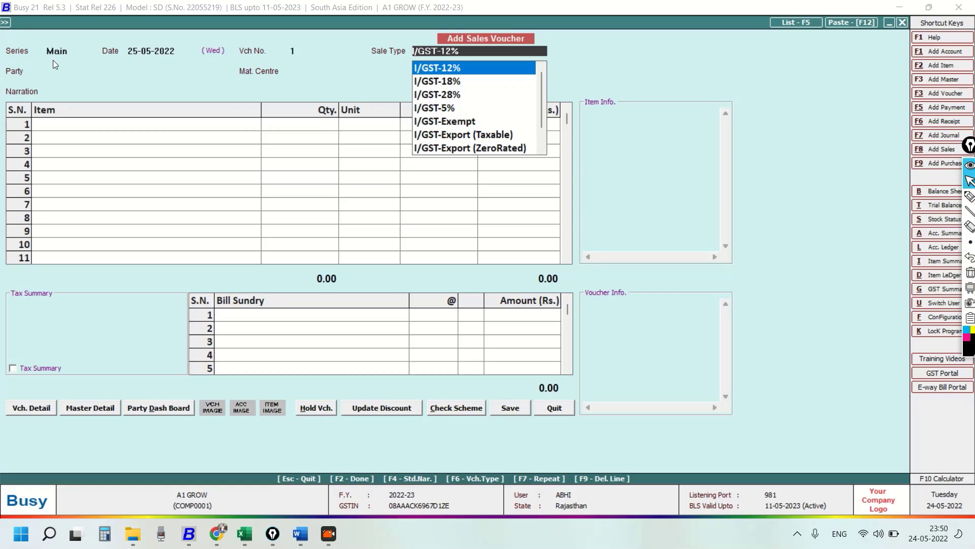
{"action": "key", "text": "Escape"}
Reopen the Data Freezing utility and choose the Partial type.
{"action": "key", "text": "Right"}
{"action": "key", "text": "Return"}
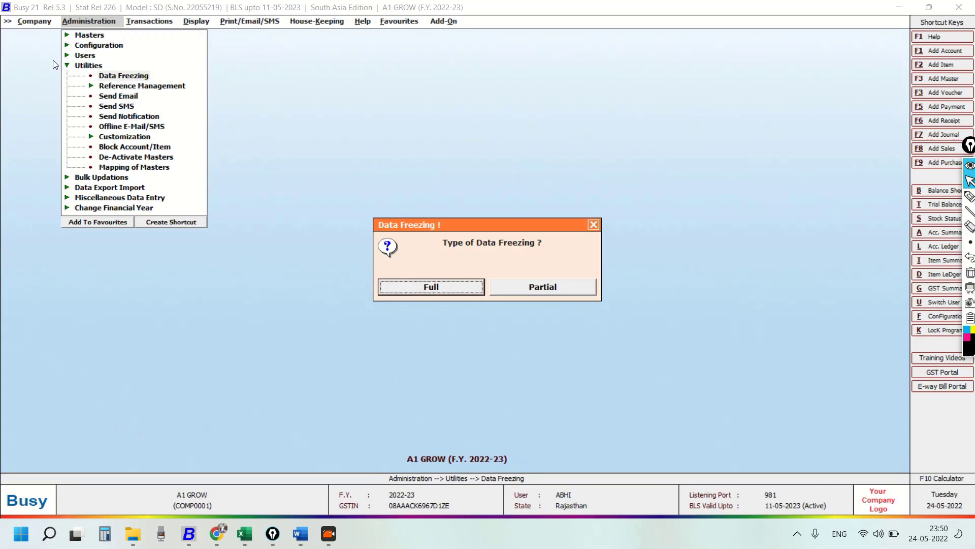
{"action": "key", "text": "Right"}
{"action": "key", "text": "Return"}
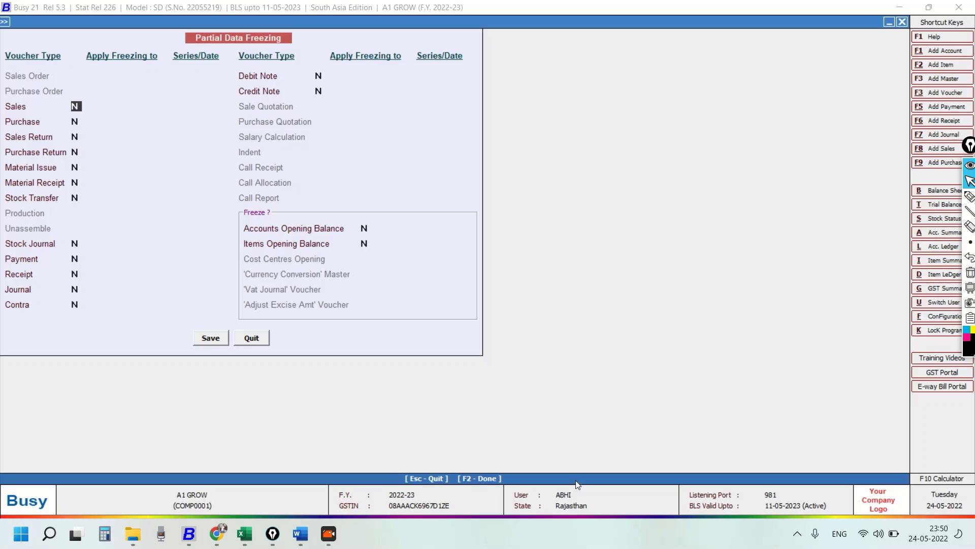
Underline the Partial Data Freezing title with a black pen stroke and return to the normal pointer.
{"action": "left_click", "coordinate": [969, 196]}
{"action": "left_click_drag", "start_coordinate": [650, 242], "coordinate": [683, 250]}
{"action": "left_click_drag", "start_coordinate": [211, 46], "coordinate": [276, 48]}
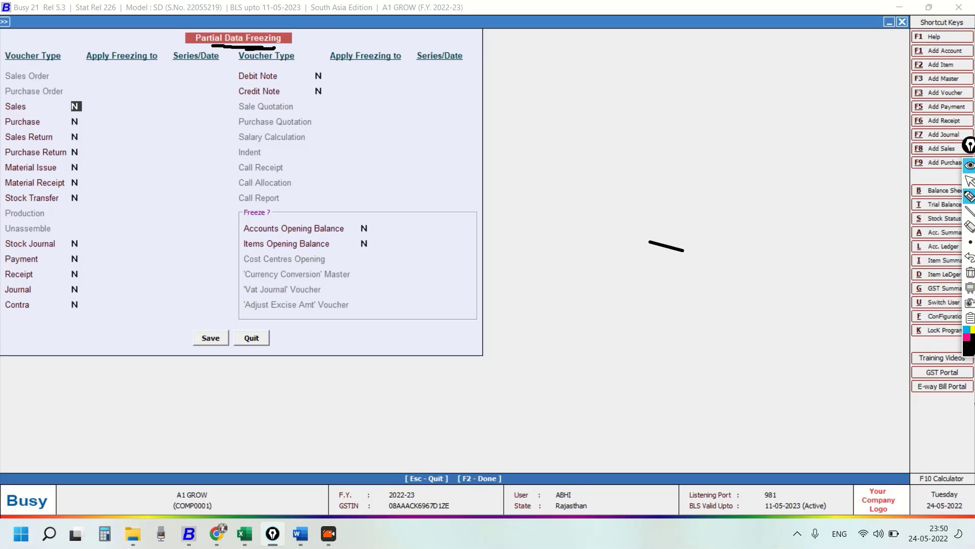
{"action": "left_click", "coordinate": [970, 180]}
Set freezing for Sales vouchers to Y and apply it to Selected Series.
{"action": "type", "text": "y"}
{"action": "key", "text": "Return"}
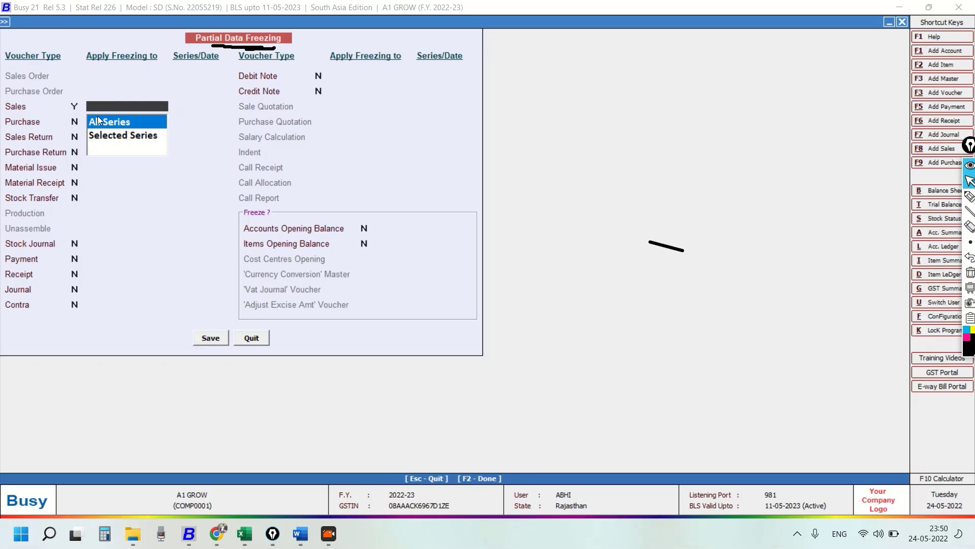
{"action": "key", "text": "Down"}
{"action": "key", "text": "Return"}
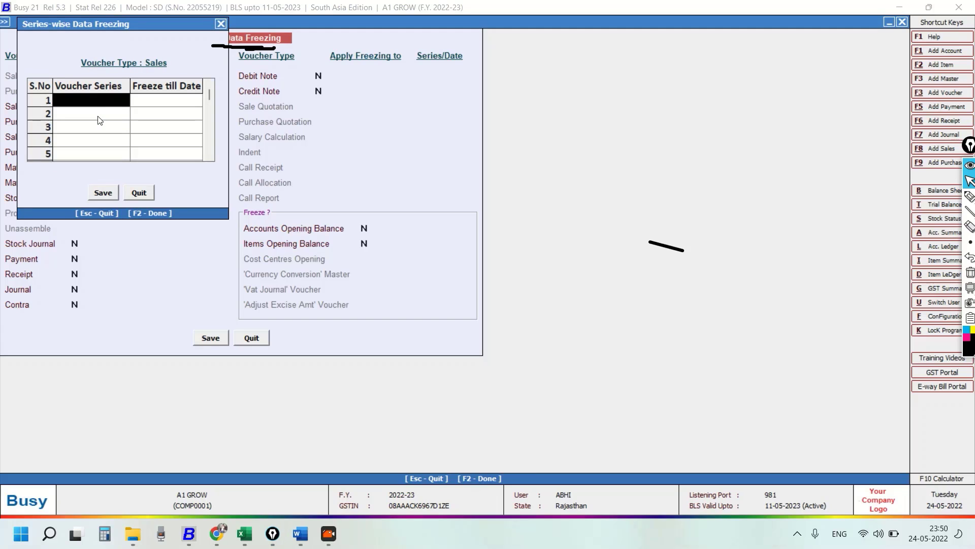
Pick the Main voucher series with freeze date 01-04-2022 for Sales, and quit the series list without saving.
{"action": "key", "text": "Return"}
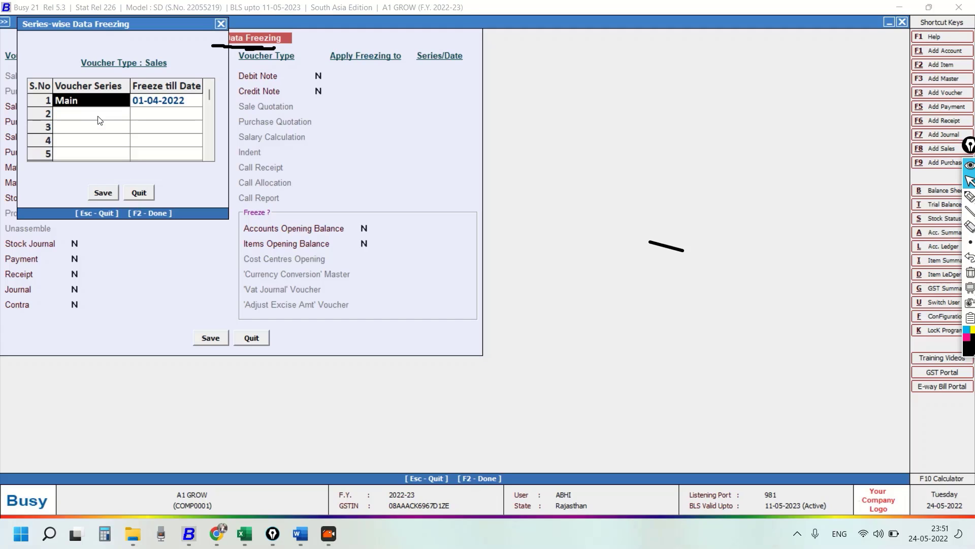
{"action": "key", "text": "Return"}
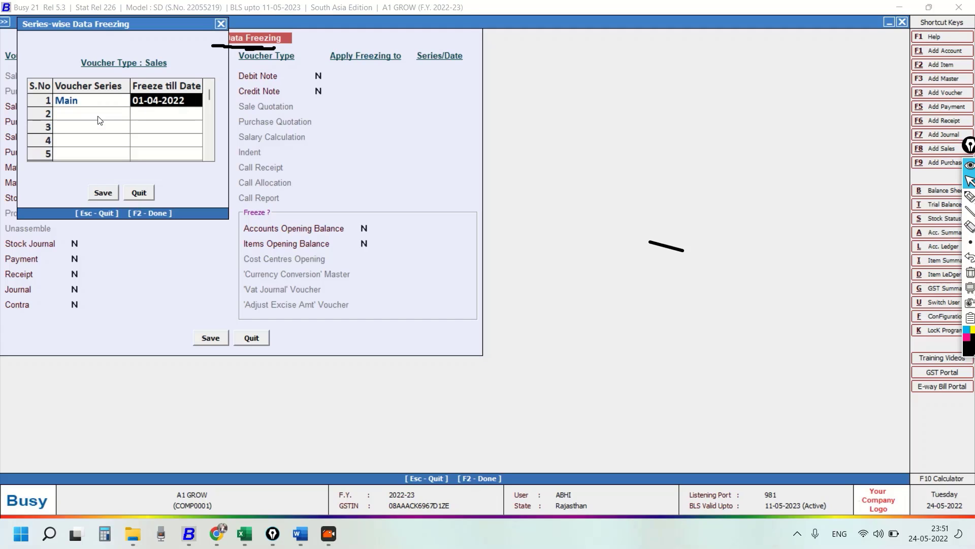
{"action": "key", "text": "Left"}
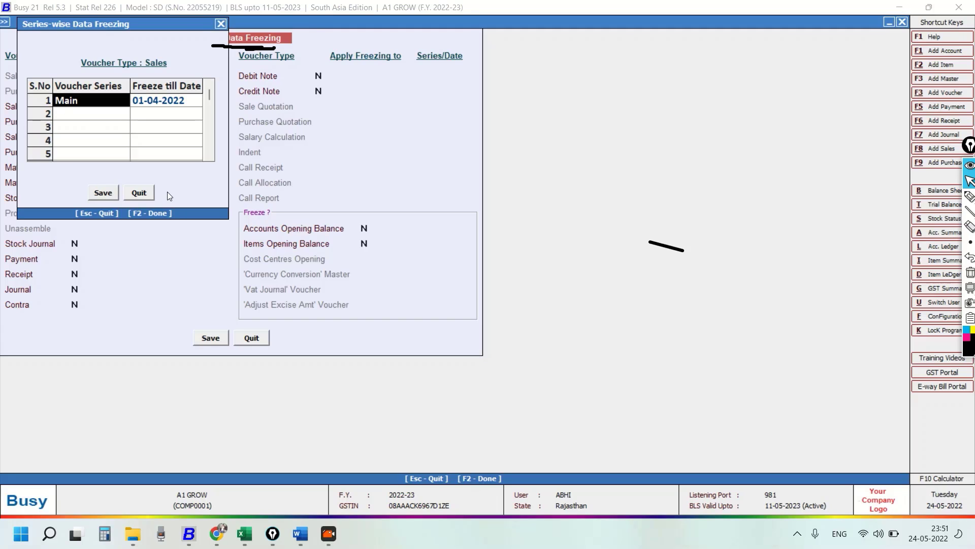
{"action": "left_click", "coordinate": [139, 195]}
Set freezing for Sales Return to Y and leave partial data freezing without saving.
{"action": "left_click", "coordinate": [73, 136]}
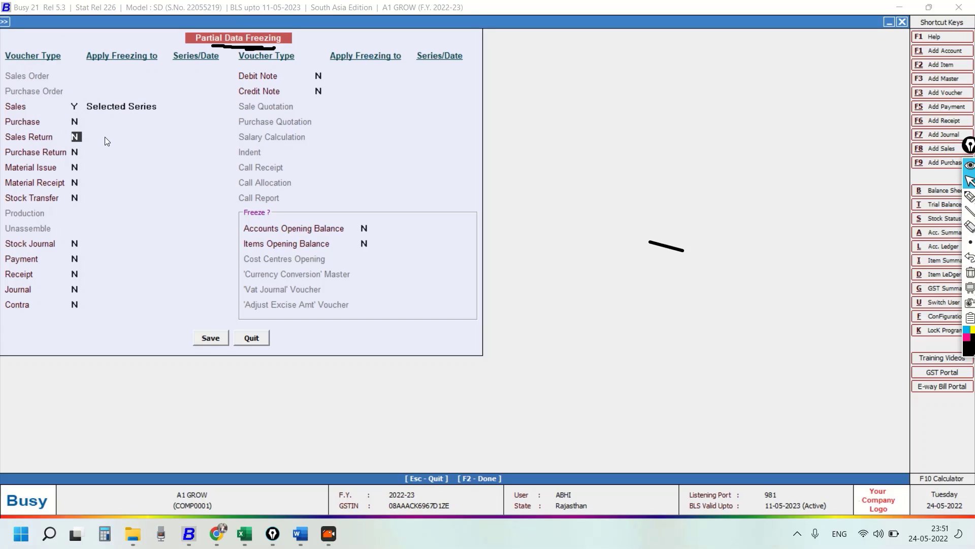
{"action": "type", "text": "y"}
{"action": "key", "text": "Return"}
{"action": "key", "text": "Escape"}
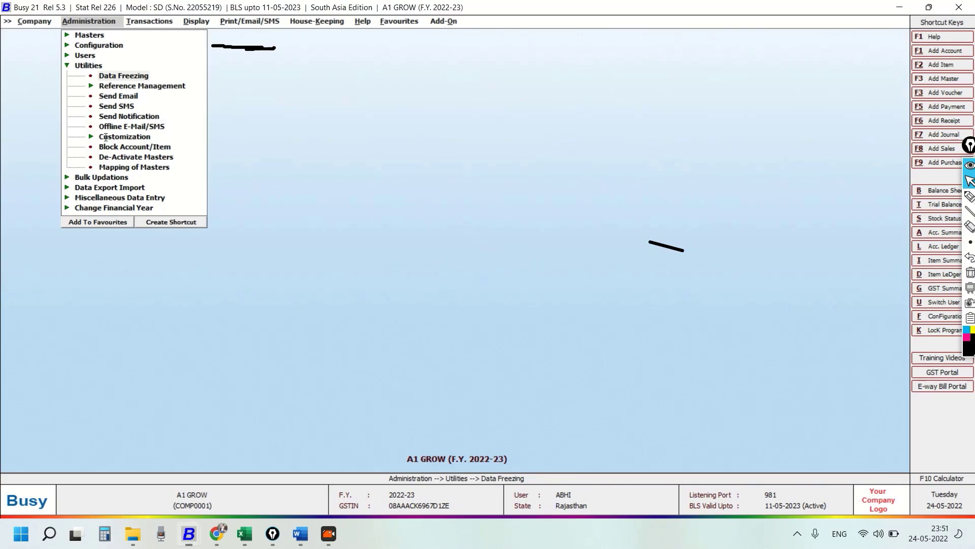
Open partial data freezing, go through the freezing fields of the sales, purchase and return voucher types, and quit without saving.
{"action": "key", "text": "Return"}
{"action": "key", "text": "Return"}
{"action": "key", "text": "Escape"}
{"action": "key", "text": "Return"}
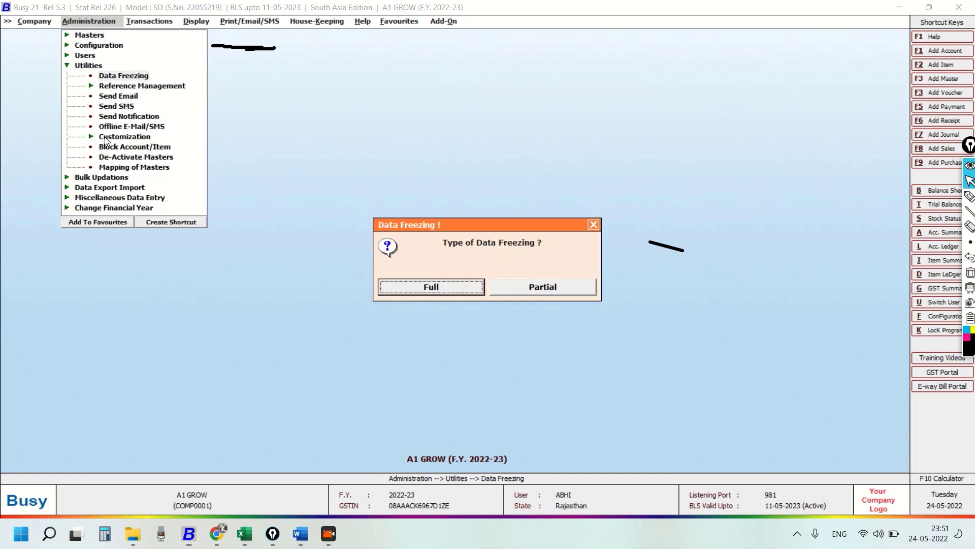
{"action": "key", "text": "Right"}
{"action": "key", "text": "Return"}
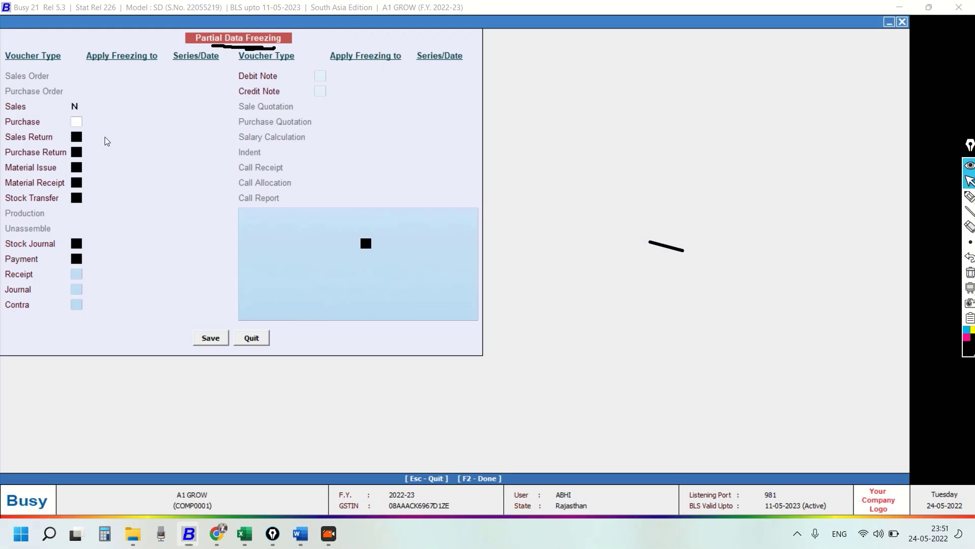
{"action": "key", "text": "Return"}
{"action": "key", "text": "Return"}
{"action": "key", "text": "Return"}
{"action": "key", "text": "Return"}
{"action": "key", "text": "Return"}
{"action": "key", "text": "Return"}
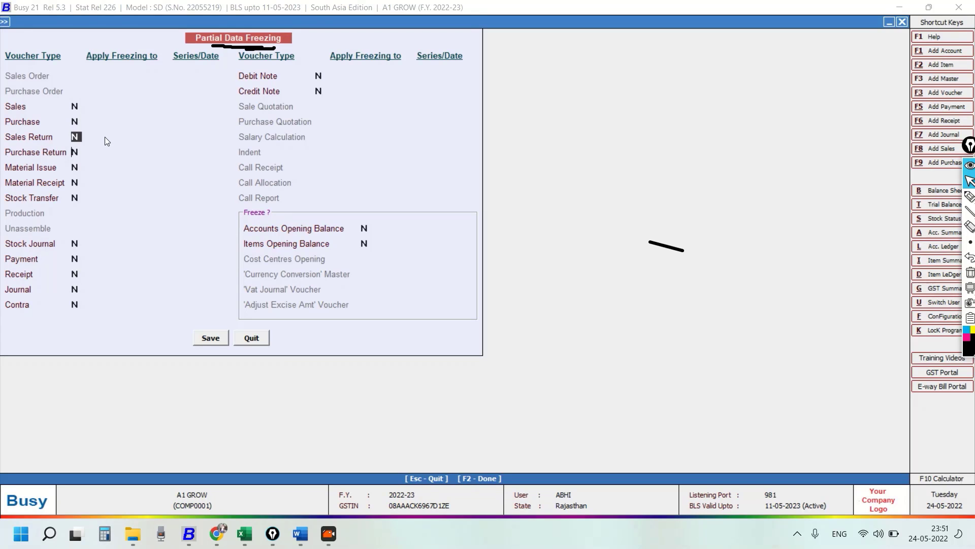
{"action": "key", "text": "Up"}
{"action": "key", "text": "Return"}
{"action": "key", "text": "Return"}
{"action": "key", "text": "Return"}
{"action": "key", "text": "Return"}
{"action": "key", "text": "Up"}
{"action": "key", "text": "Return"}
{"action": "key", "text": "Up"}
{"action": "key", "text": "Escape"}
Reopen partial data freezing, enter Y for freezing in the fields past Material Issue, and save the settings.
{"action": "key", "text": "Right"}
{"action": "key", "text": "Return"}
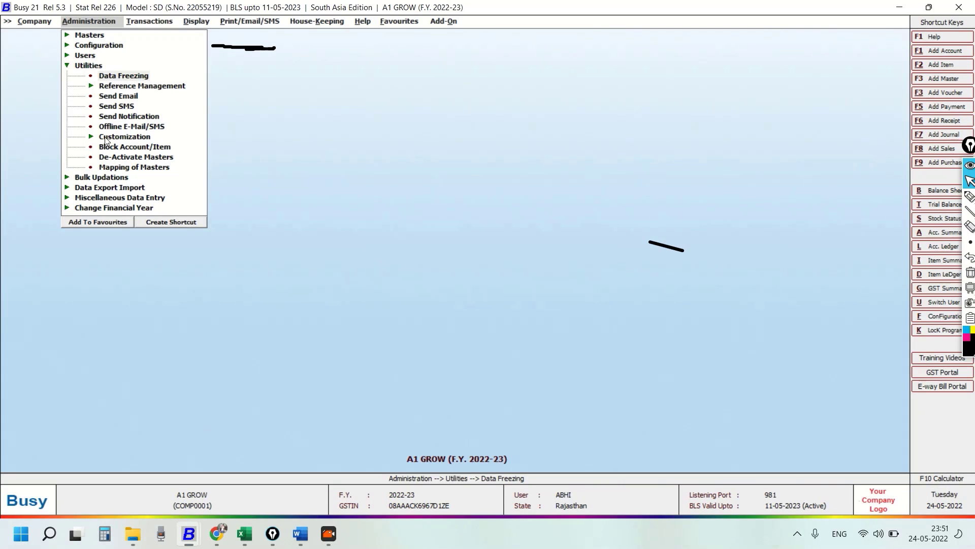
{"action": "key", "text": "Return"}
{"action": "key", "text": "Return"}
{"action": "key", "text": "Return"}
{"action": "key", "text": "Return"}
{"action": "key", "text": "Return"}
{"action": "key", "text": "Return"}
{"action": "key", "text": "Return"}
{"action": "key", "text": "Return"}
{"action": "key", "text": "Return"}
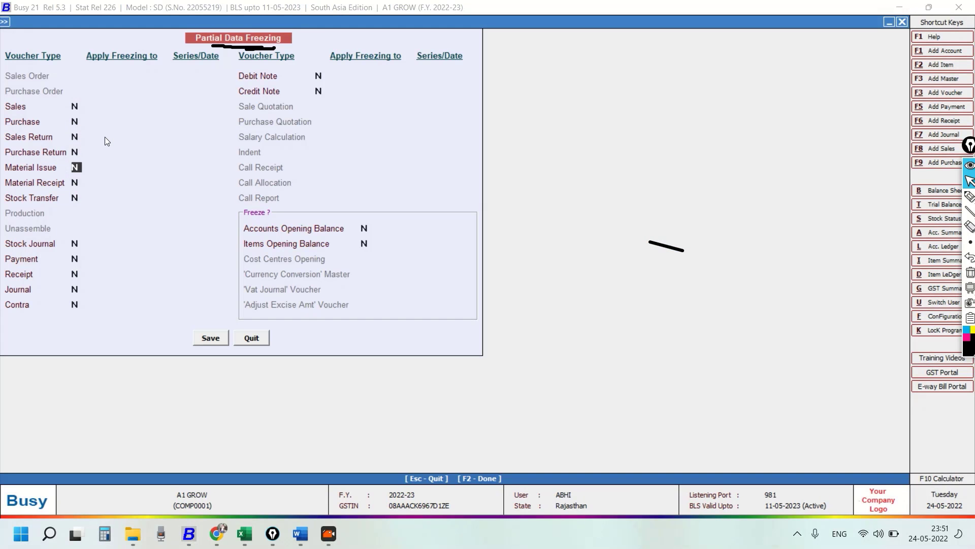
{"action": "key", "text": "Return"}
{"action": "key", "text": "Return"}
{"action": "key", "text": "Return"}
{"action": "key", "text": "Return"}
{"action": "key", "text": "Return"}
{"action": "key", "text": "y"}
{"action": "key", "text": "y"}
{"action": "key", "text": "F2"}
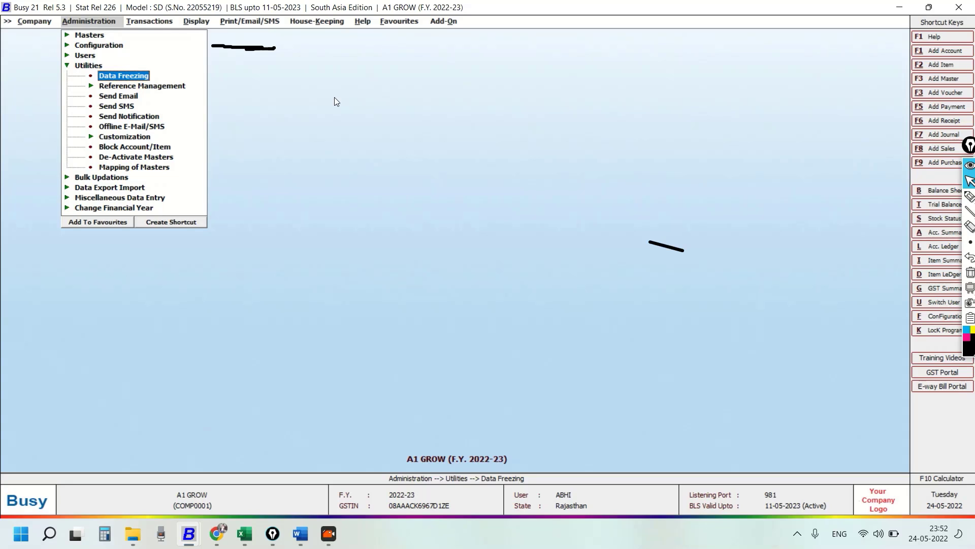
Display the account ledger of HDFC BANK for 01-04-2022 to 19-05-2022.
{"action": "key", "text": "alt+l"}
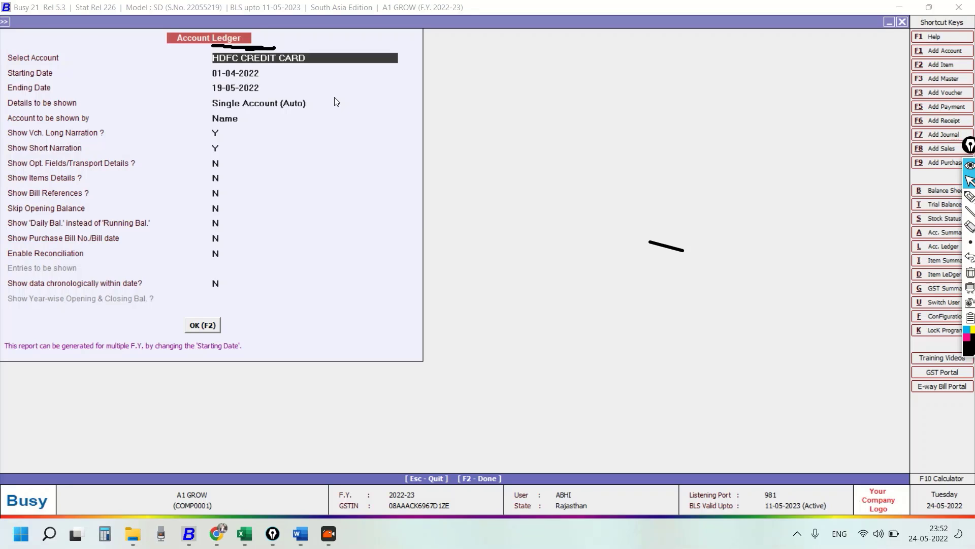
{"action": "type", "text": "hdfc"}
{"action": "key", "text": "Down"}
{"action": "key", "text": "Down"}
{"action": "key", "text": "Down"}
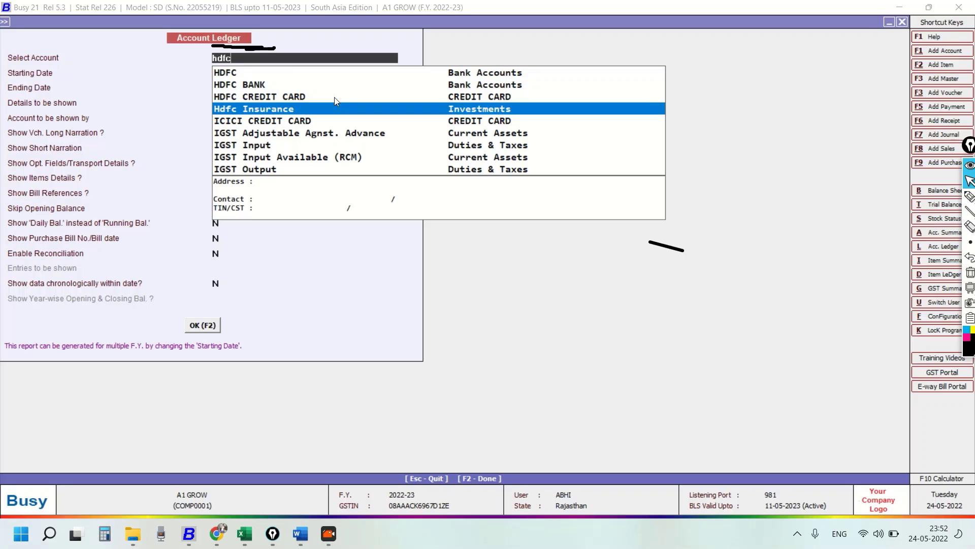
{"action": "key", "text": "Up"}
{"action": "key", "text": "Up"}
{"action": "key", "text": "Return"}
{"action": "key", "text": "Return"}
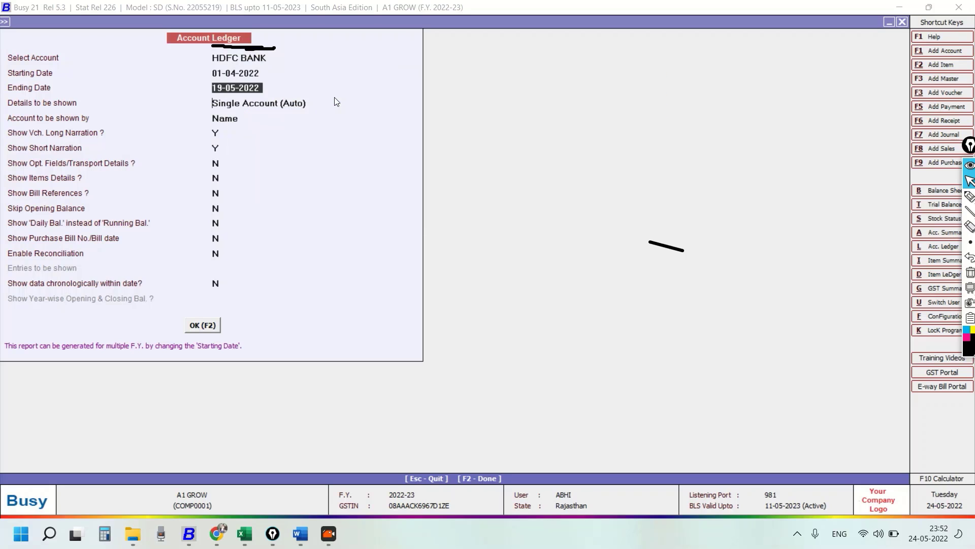
{"action": "key", "text": "F2"}
Look through the HDFC BANK ledger entries from the start of April 2022 to mid-May 2022.
{"action": "key", "text": "Down"}
{"action": "key", "text": "Down"}
{"action": "key", "text": "Down"}
{"action": "key", "text": "Down"}
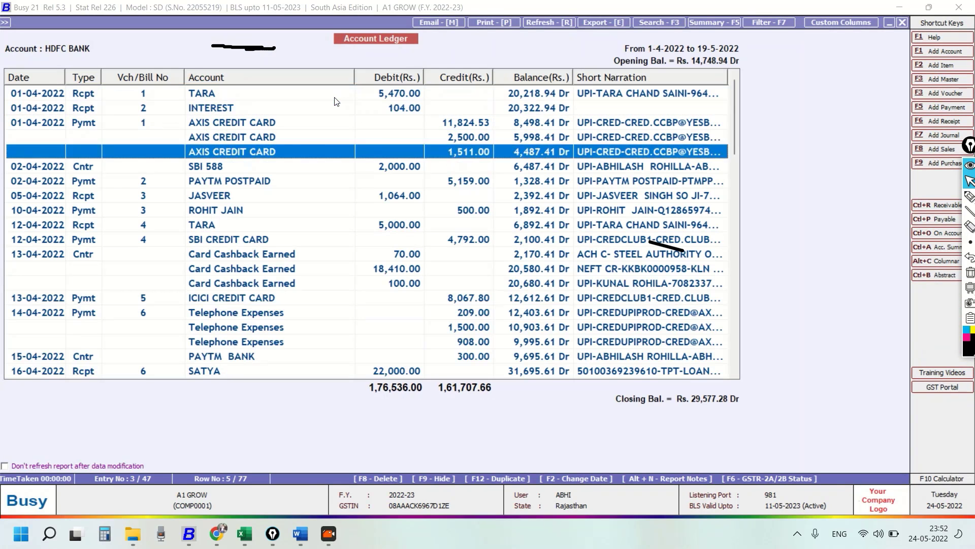
{"action": "key", "text": "Down"}
{"action": "key", "text": "Down"}
{"action": "key", "text": "Down"}
{"action": "key", "text": "Down"}
{"action": "key", "text": "Down"}
{"action": "key", "text": "Down"}
{"action": "key", "text": "Down"}
{"action": "key", "text": "Down"}
{"action": "key", "text": "Down"}
{"action": "key", "text": "Down"}
{"action": "key", "text": "Down"}
{"action": "key", "text": "Down"}
{"action": "key", "text": "Down"}
{"action": "key", "text": "Down"}
{"action": "key", "text": "Down"}
{"action": "key", "text": "Down"}
{"action": "key", "text": "Down"}
{"action": "key", "text": "Down"}
{"action": "key", "text": "Down"}
{"action": "key", "text": "Down"}
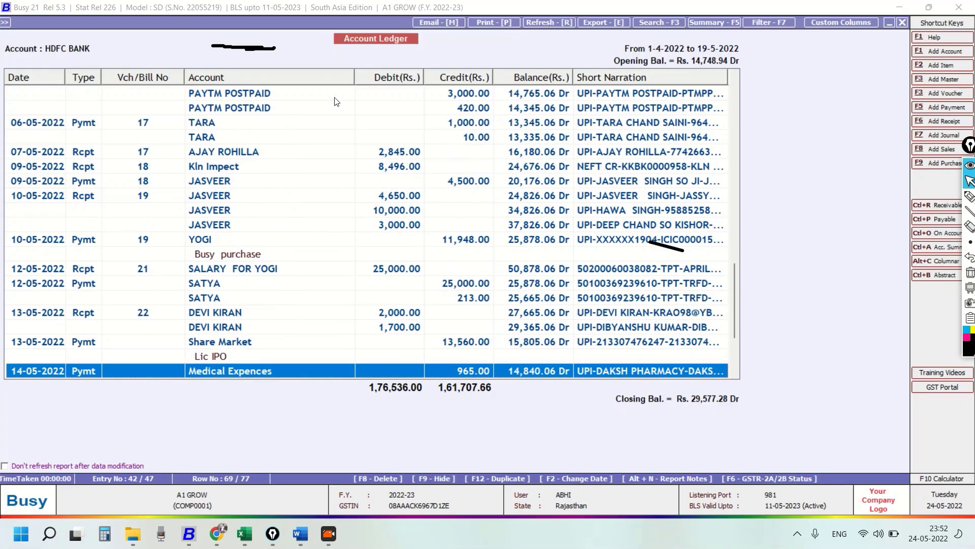
Start exporting the ledger report, review the available data formats, and return to Microsoft Excel.
{"action": "key", "text": "e"}
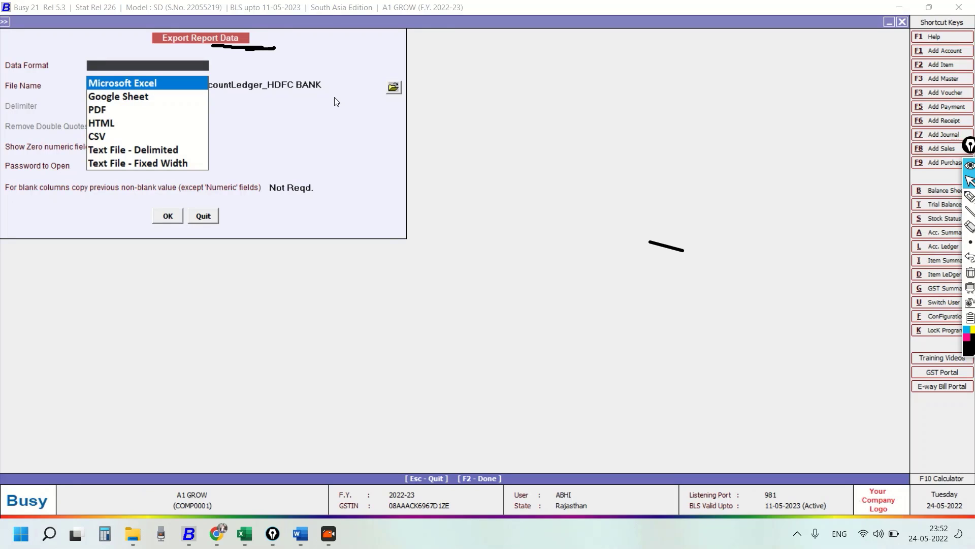
{"action": "key", "text": "Down"}
{"action": "key", "text": "Down"}
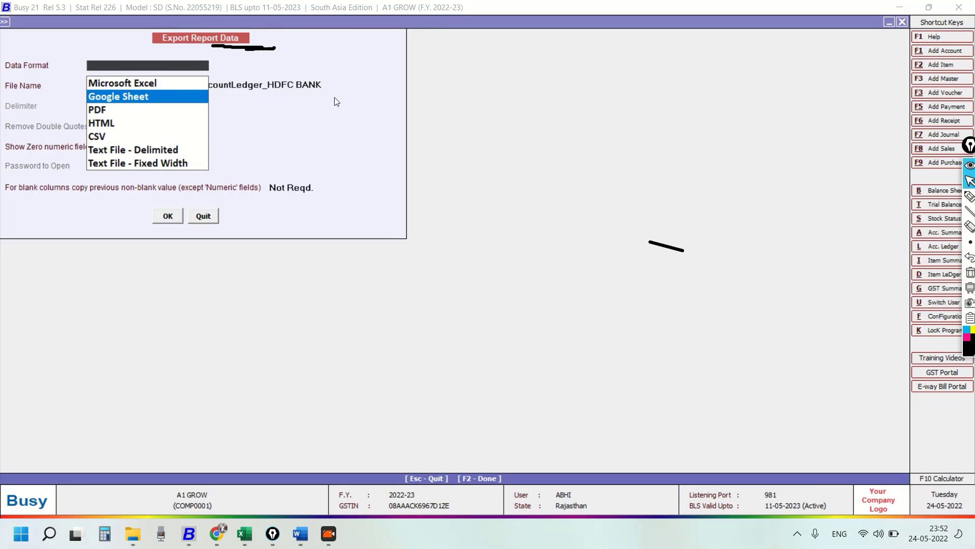
{"action": "key", "text": "Down"}
{"action": "key", "text": "Down"}
{"action": "key", "text": "Down"}
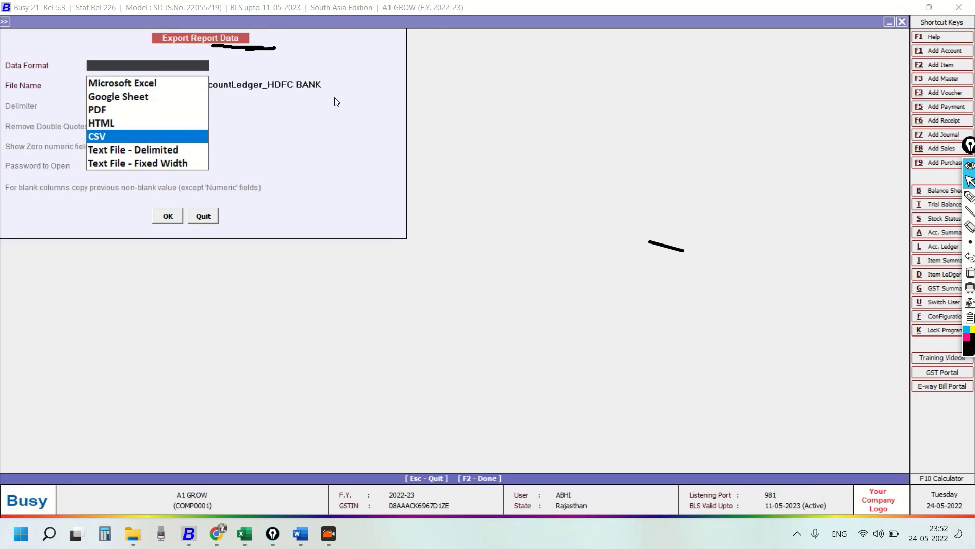
{"action": "key", "text": "Down"}
{"action": "key", "text": "Up"}
{"action": "key", "text": "Up"}
{"action": "key", "text": "Up"}
{"action": "key", "text": "Up"}
{"action": "key", "text": "Up"}
{"action": "key", "text": "Up"}
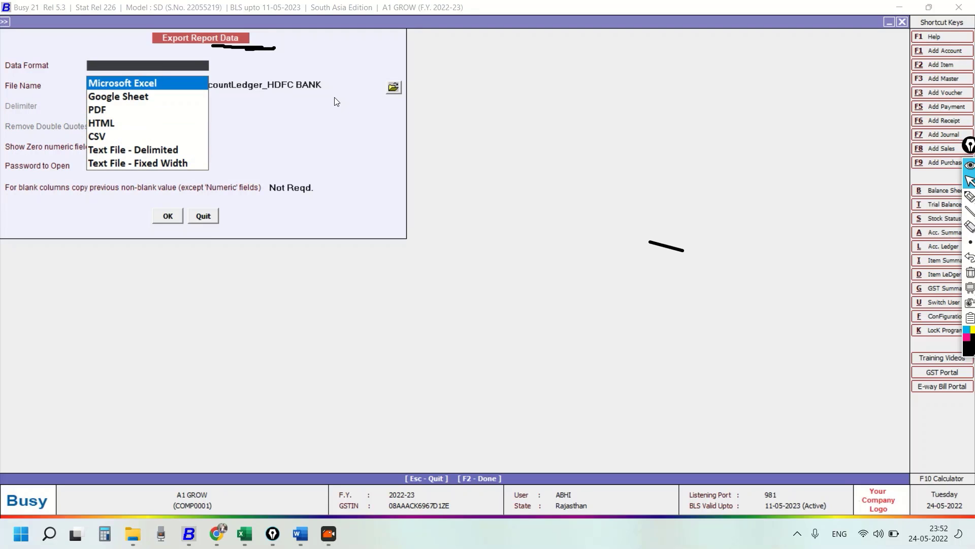
Export the ledger in Microsoft Excel format as AccountLedger_HDFC BANK in D:\busy data\COMP0001 and open the exported file.
{"action": "key", "text": "Return"}
{"action": "key", "text": "Return"}
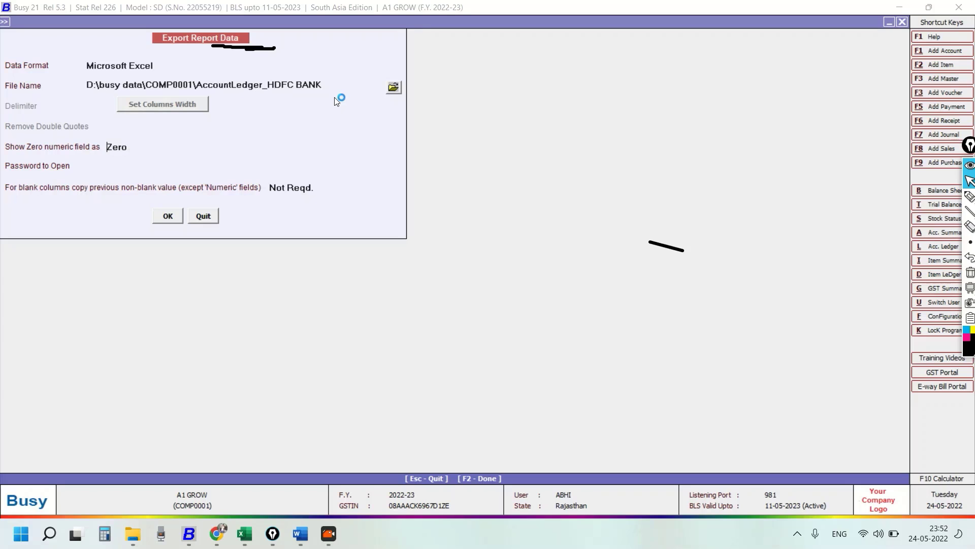
{"action": "left_click", "coordinate": [173, 217]}
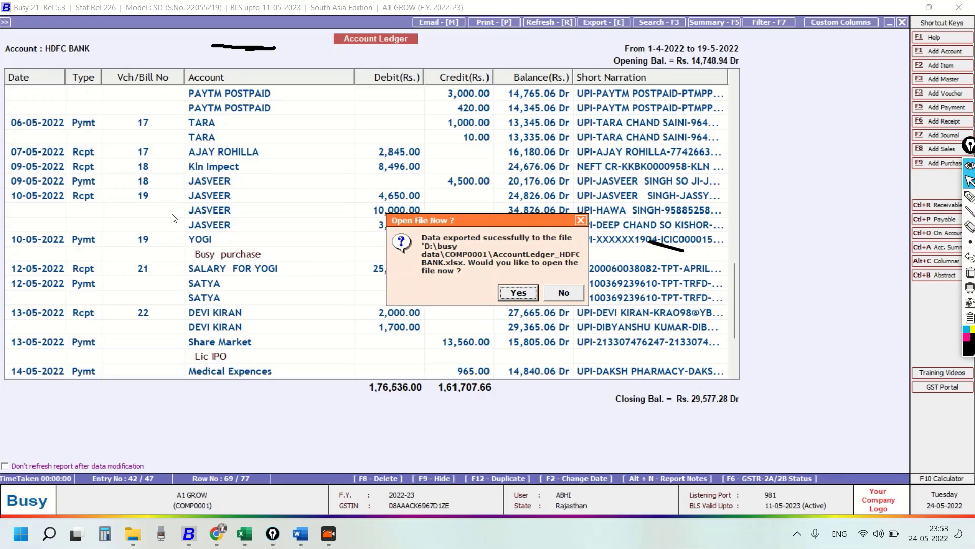
{"action": "key", "text": "Return"}
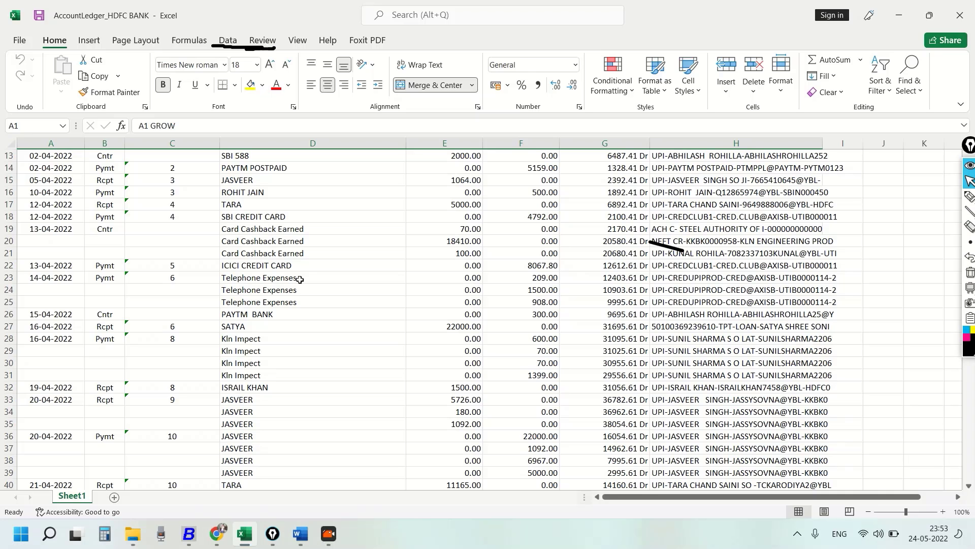
Look through the exported HDFC BANK ledger in Excel from beginning to end, and close the workbook.
{"action": "scroll", "coordinate": [429, 327], "scroll_direction": "down", "scroll_amount": 20}
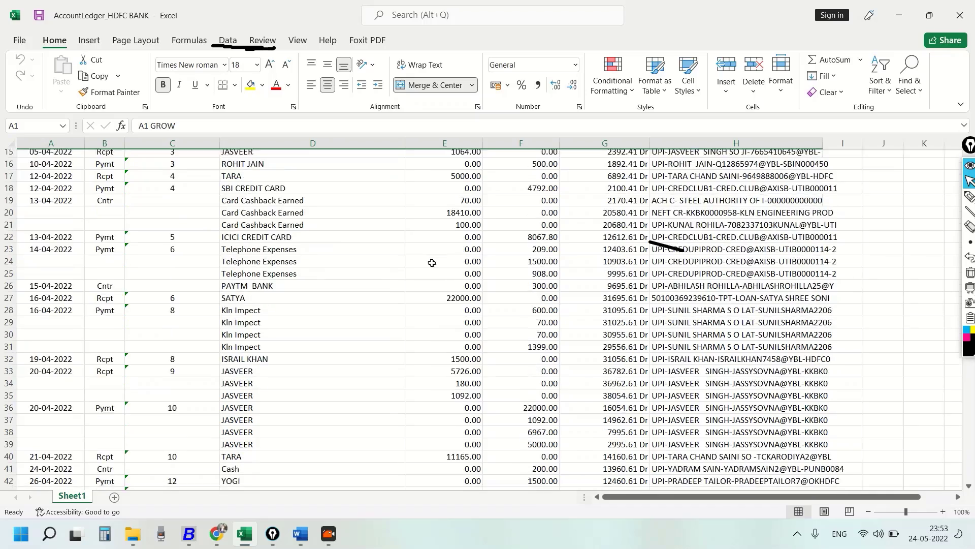
{"action": "scroll", "coordinate": [615, 328], "scroll_direction": "down", "scroll_amount": 6}
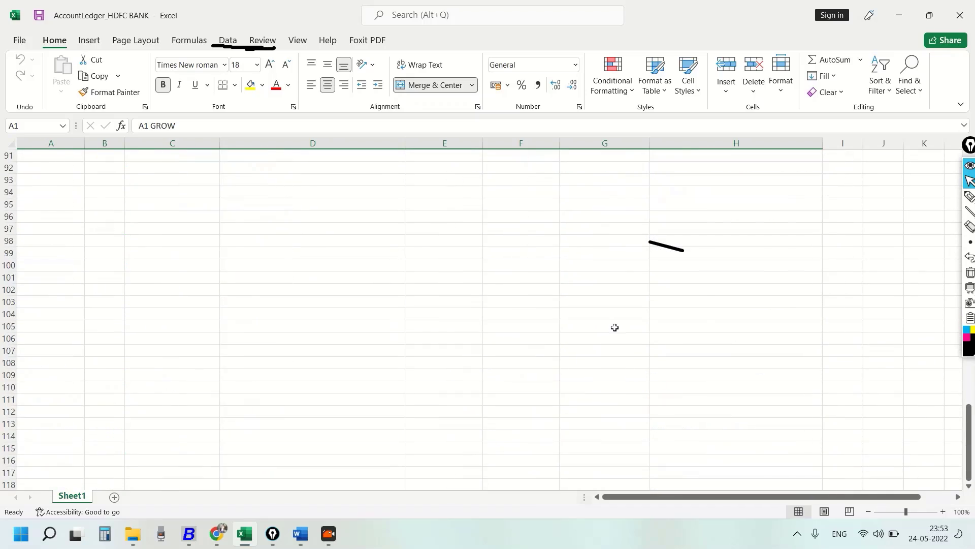
{"action": "scroll", "coordinate": [614, 327], "scroll_direction": "up", "scroll_amount": 20}
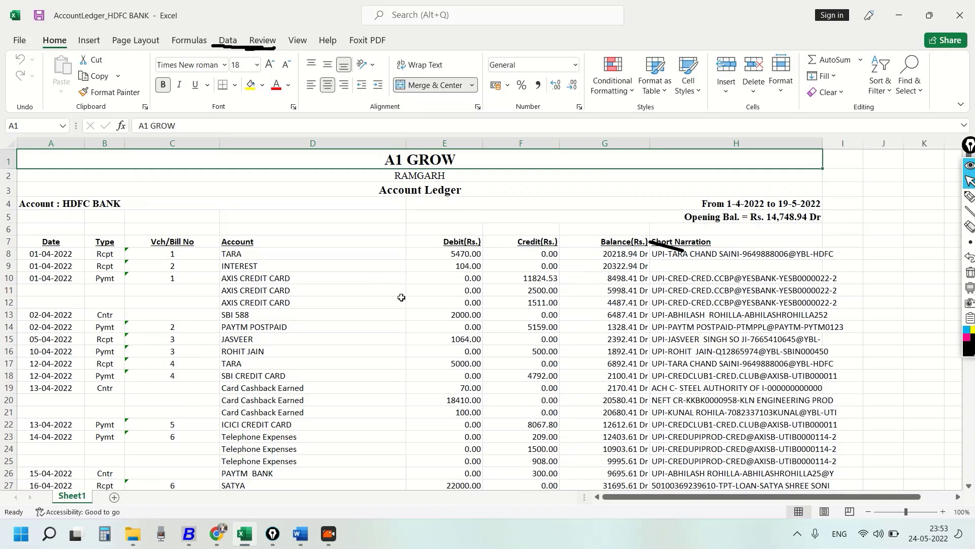
{"action": "left_click", "coordinate": [961, 11]}
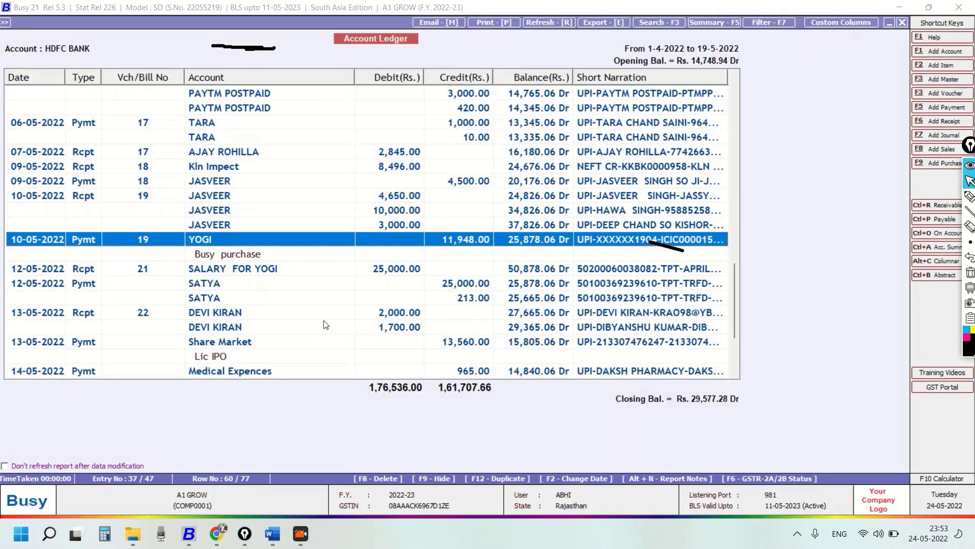
Open ledger printing for the HDFC BANK ledger using the From Busy option.
{"action": "scroll", "coordinate": [339, 309], "scroll_direction": "up", "scroll_amount": 15}
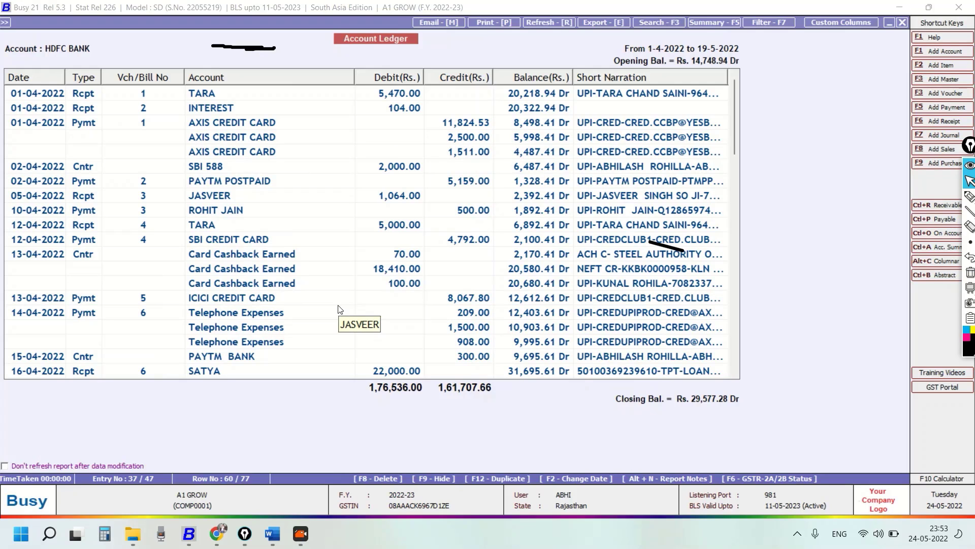
{"action": "key", "text": "alt+p"}
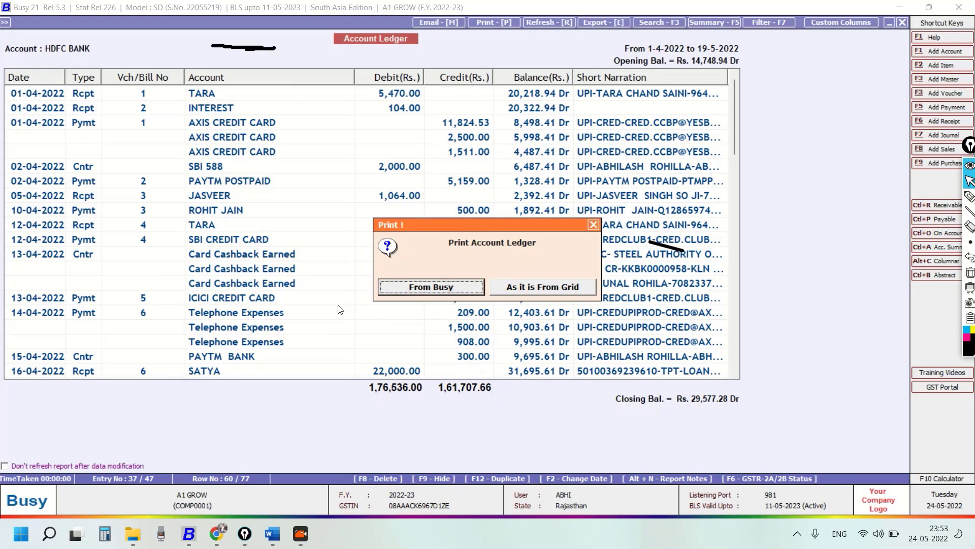
{"action": "key", "text": "Right"}
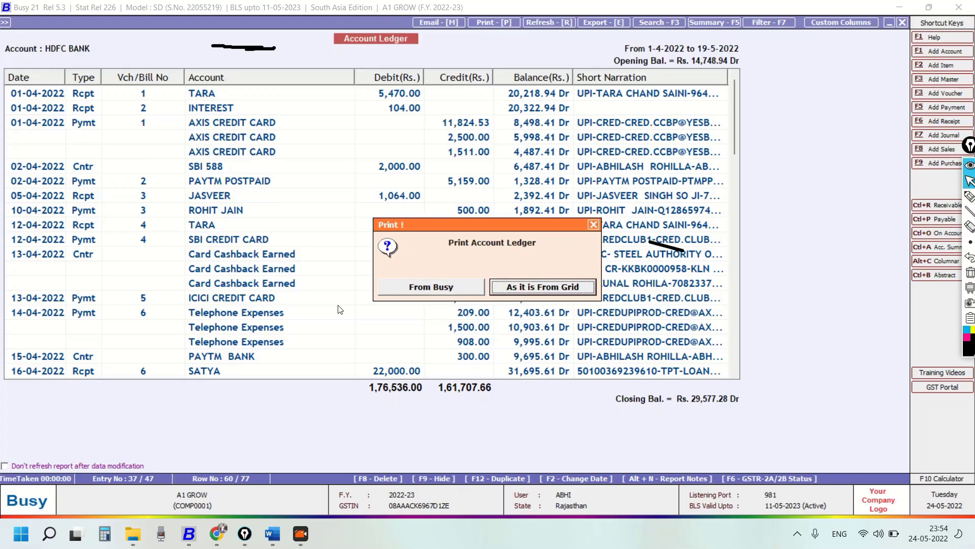
{"action": "key", "text": "Left"}
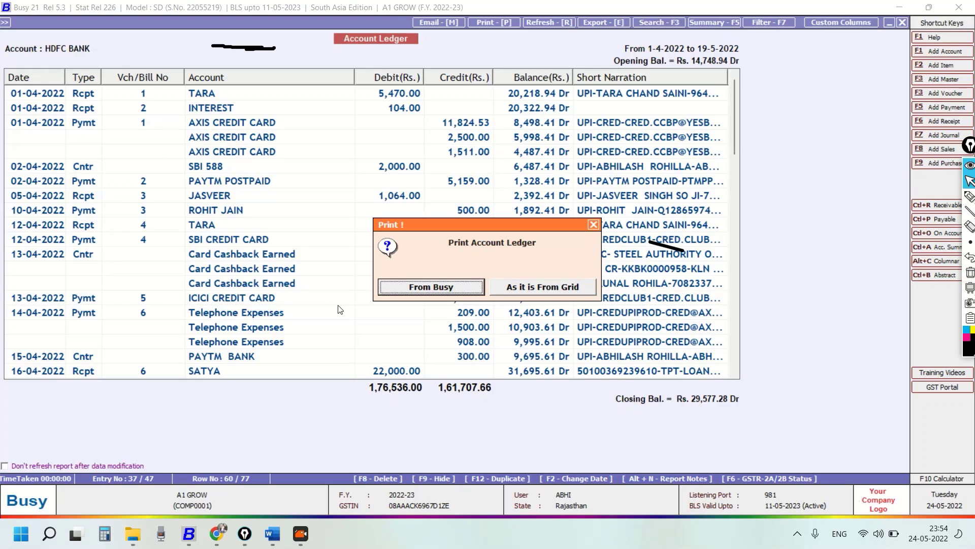
{"action": "key", "text": "Return"}
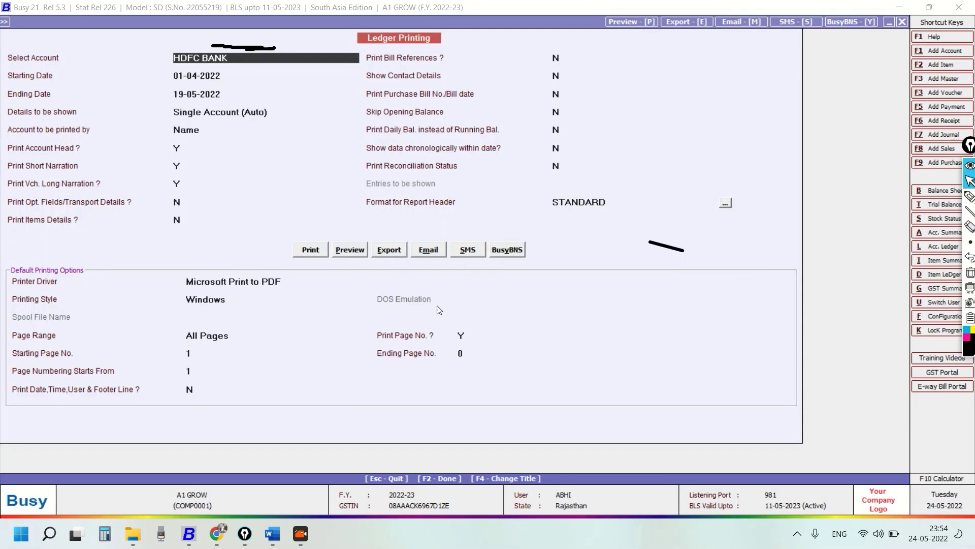
Preview the HDFC BANK ledger printout, try its Export option, and leave ledger printing.
{"action": "left_click", "coordinate": [349, 249]}
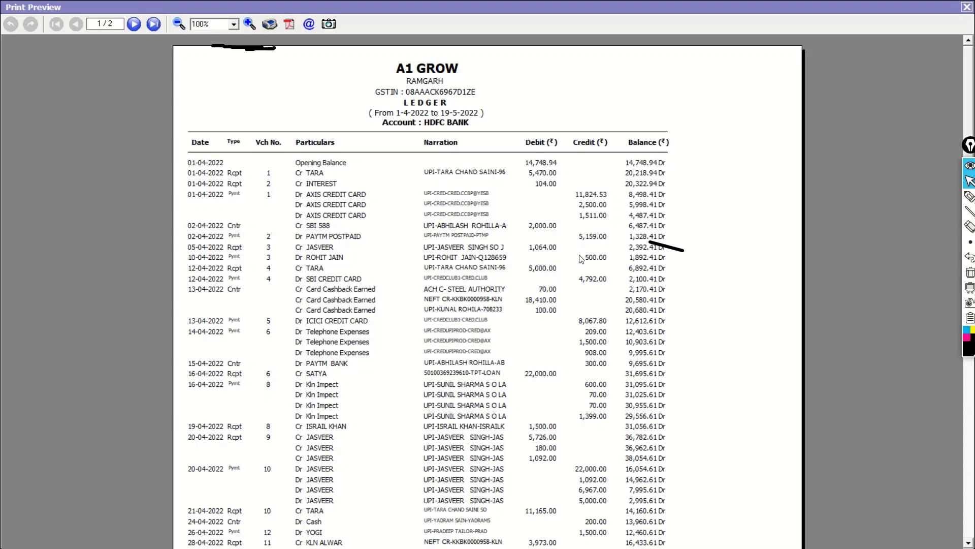
{"action": "key", "text": "Escape"}
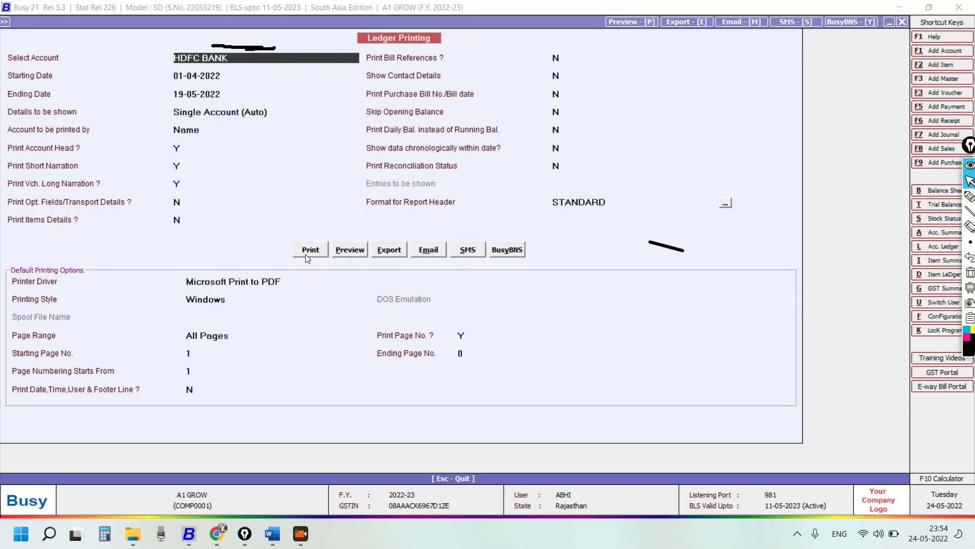
{"action": "left_click", "coordinate": [399, 252]}
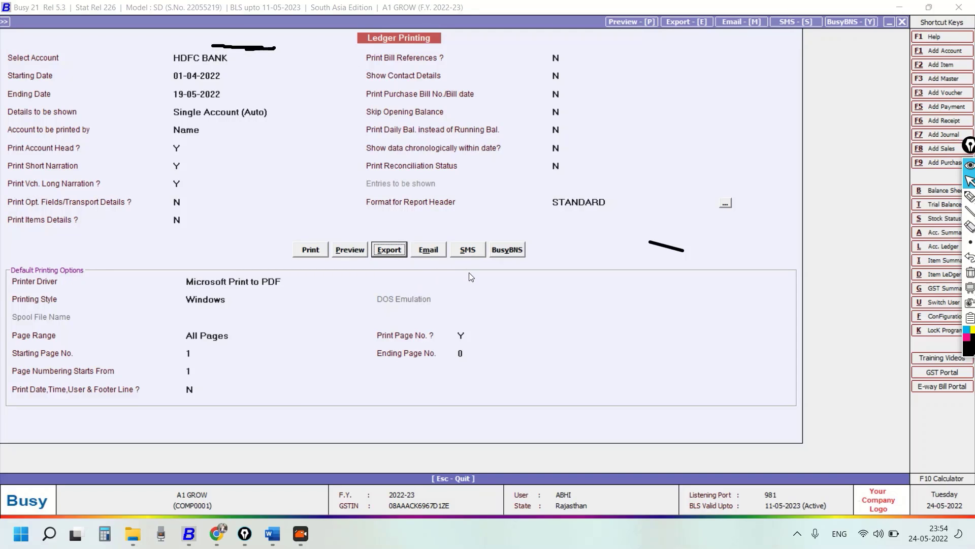
{"action": "key", "text": "Escape"}
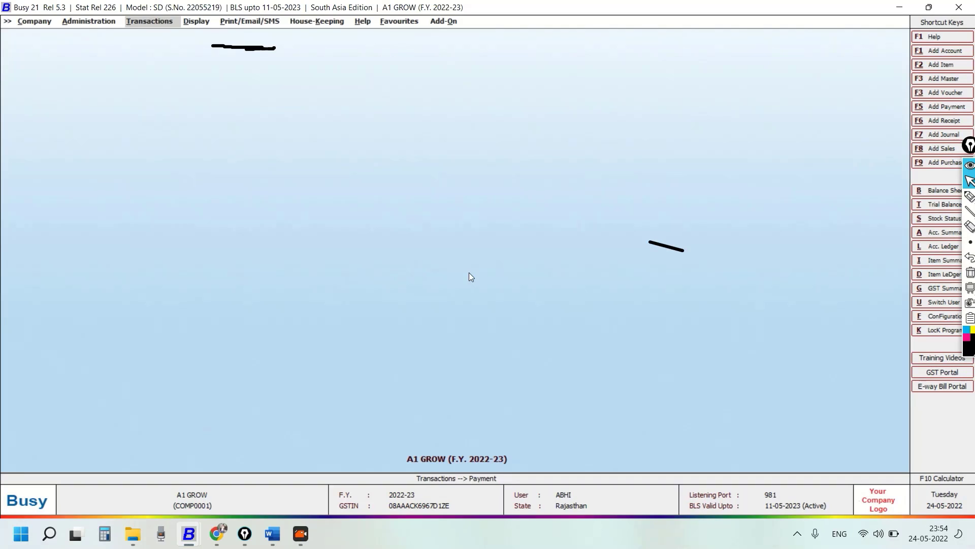
{"action": "key", "text": "Right"}
{"action": "key", "text": "Return"}
{"action": "key", "text": "Down"}
{"action": "key", "text": "Down"}
{"action": "key", "text": "Down"}
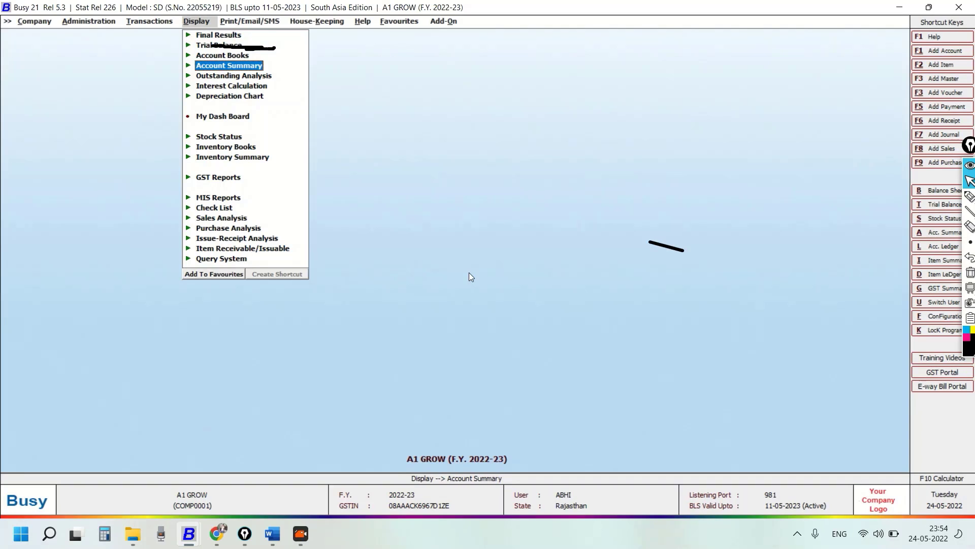
{"action": "key", "text": "Up"}
{"action": "key", "text": "Up"}
Open the List of Receipt Vouchers report options with the output directed to the screen.
{"action": "key", "text": "Left"}
{"action": "key", "text": "Down"}
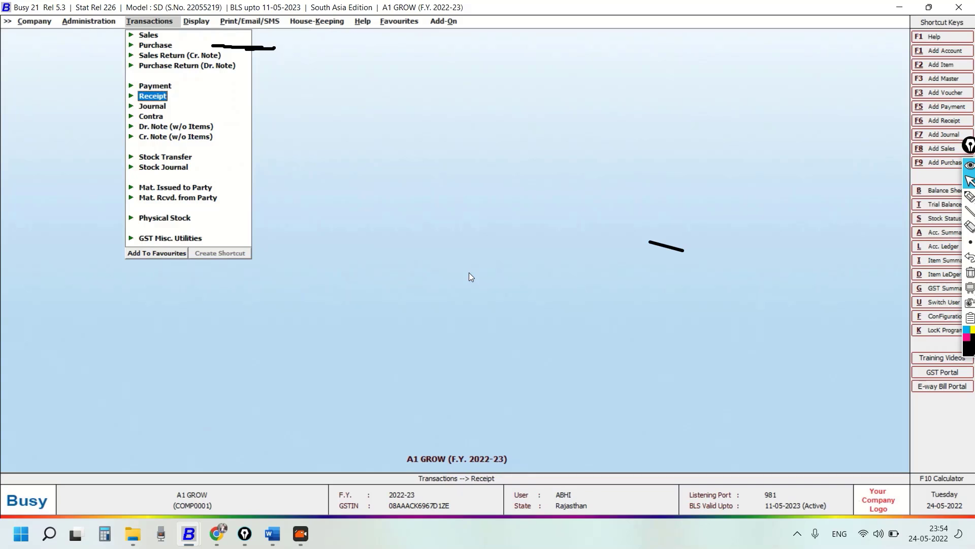
{"action": "key", "text": "Down"}
{"action": "key", "text": "Up"}
{"action": "key", "text": "Return"}
{"action": "key", "text": "Down"}
{"action": "key", "text": "Down"}
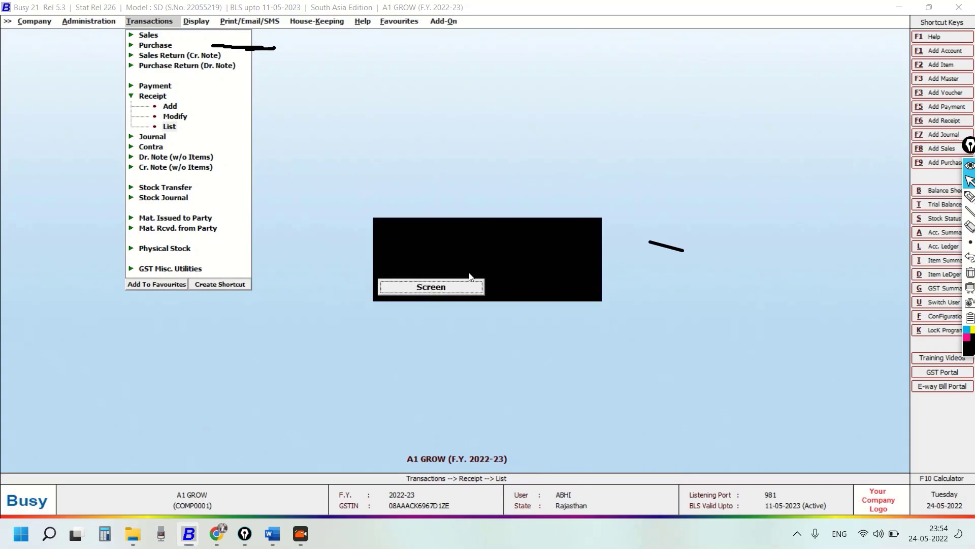
{"action": "key", "text": "Return"}
List the receipt vouchers of the HDFC series and open voucher no. 1 dated 01-04-2022.
{"action": "key", "text": "Down"}
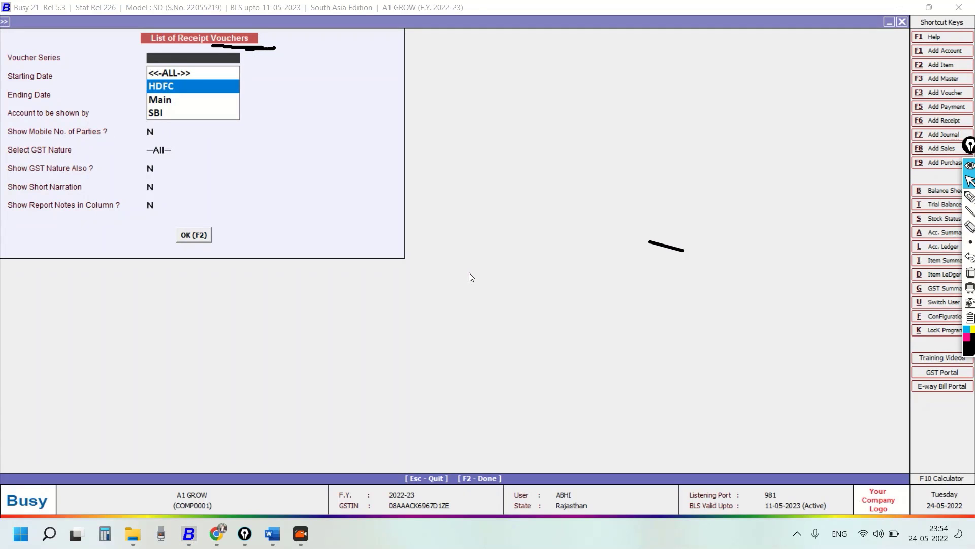
{"action": "key", "text": "Return"}
{"action": "key", "text": "Return"}
{"action": "key", "text": "F2"}
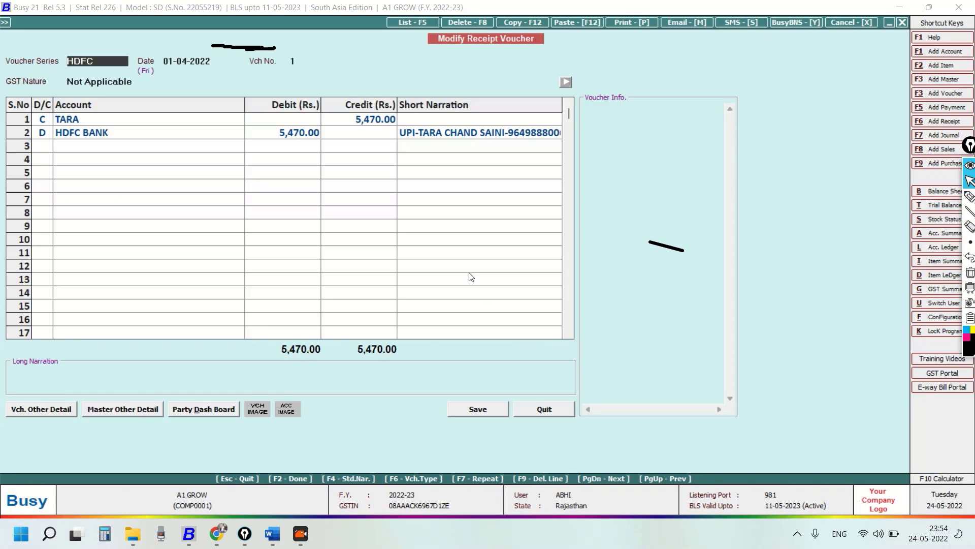
Preview the deposit slip for the open receipt voucher, and close the preview.
{"action": "key", "text": "alt+p"}
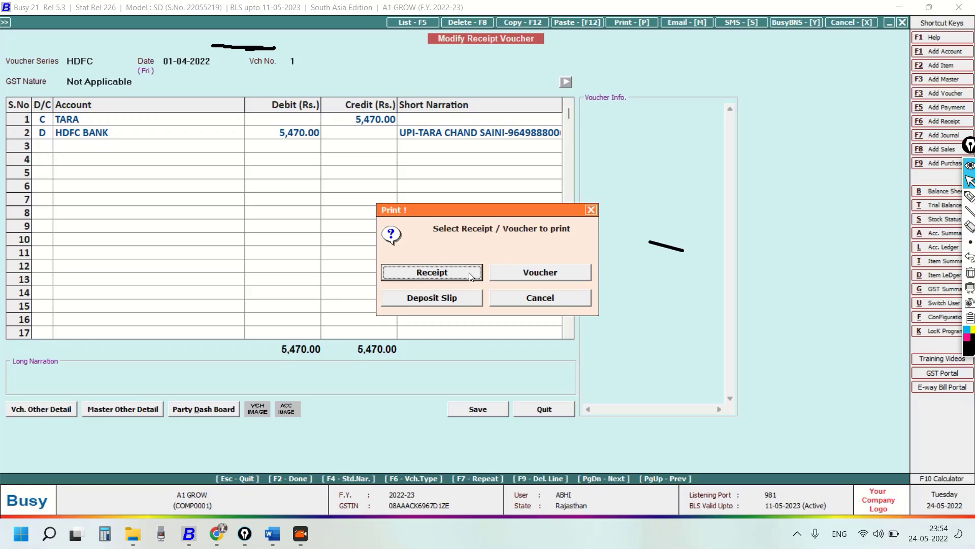
{"action": "left_click", "coordinate": [471, 305]}
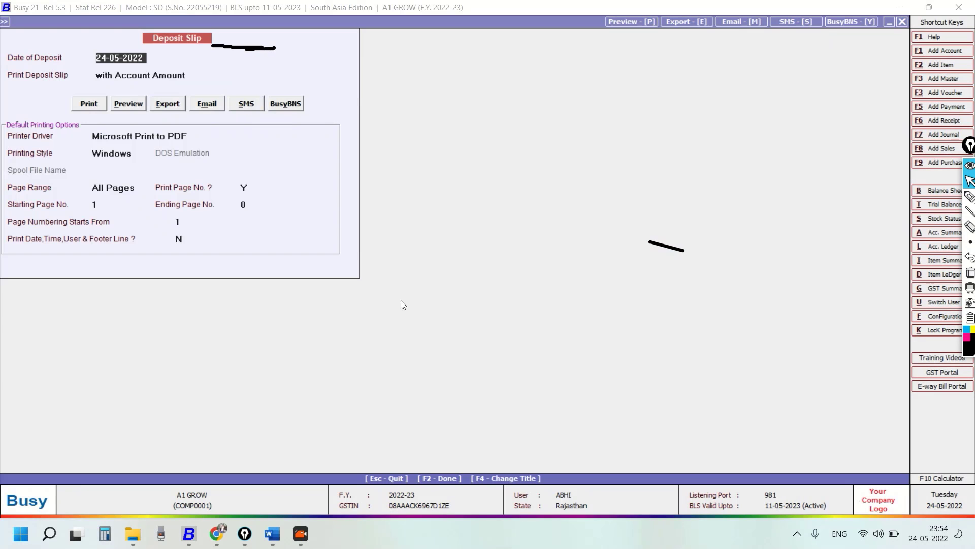
{"action": "left_click", "coordinate": [136, 104]}
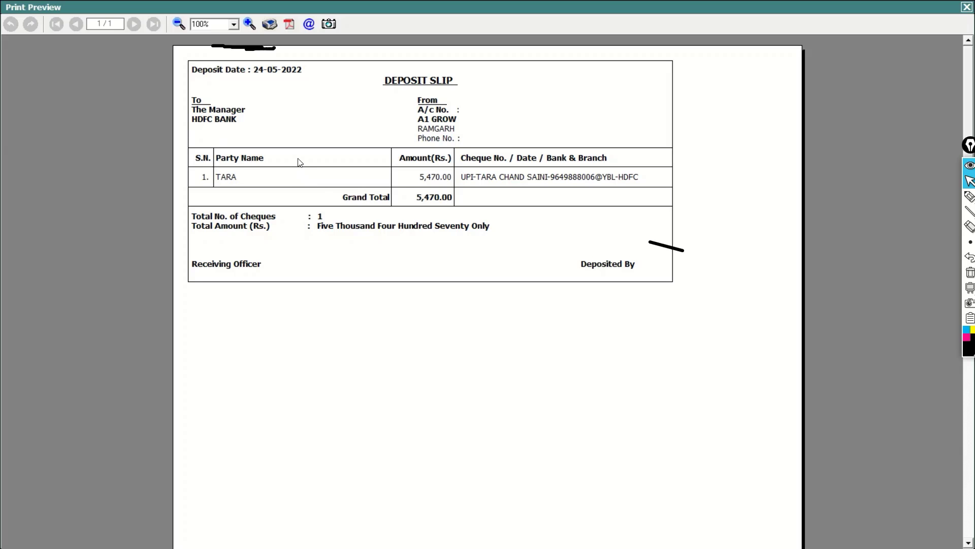
{"action": "key", "text": "Escape"}
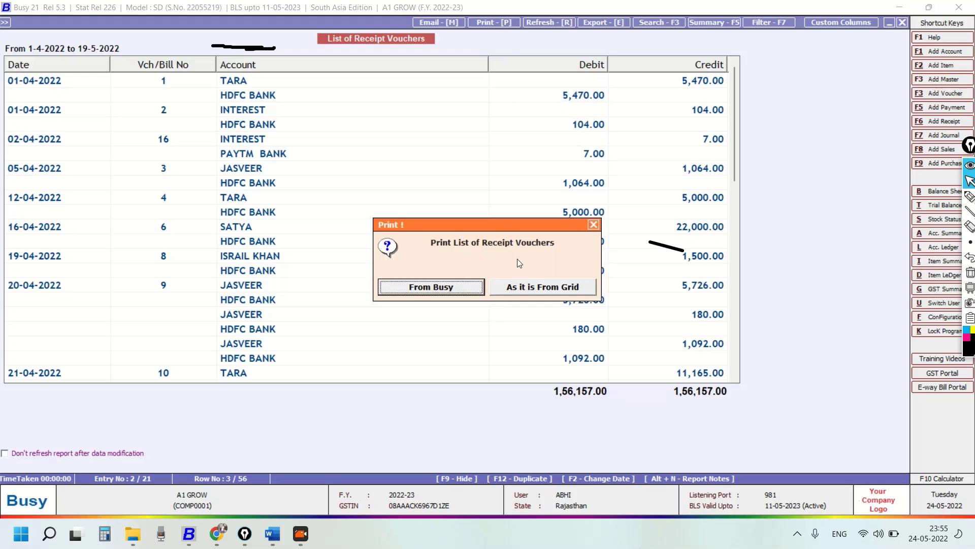
Set up printing of the receipt voucher list as it is from grid, excluding the Debit and Credit fields.
{"action": "left_click", "coordinate": [533, 293]}
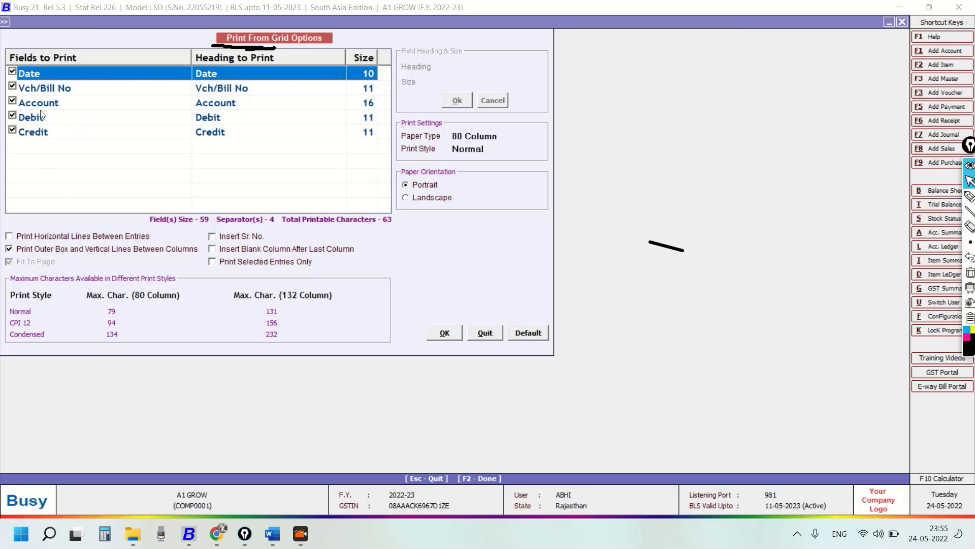
{"action": "left_click", "coordinate": [12, 131]}
{"action": "left_click", "coordinate": [12, 117]}
{"action": "left_click", "coordinate": [441, 331]}
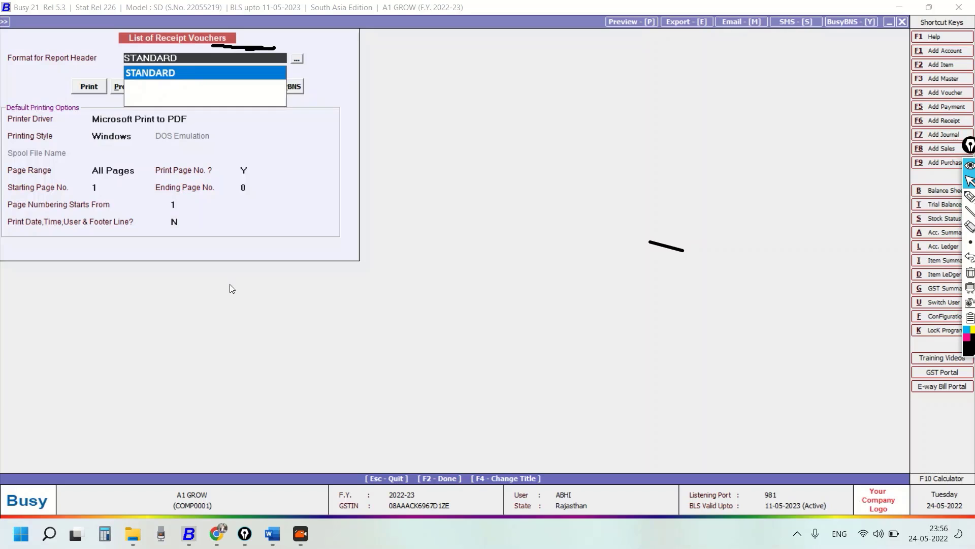
Preview the receipt voucher list printout with the STANDARD report header format, and leave the print options.
{"action": "left_click", "coordinate": [116, 89]}
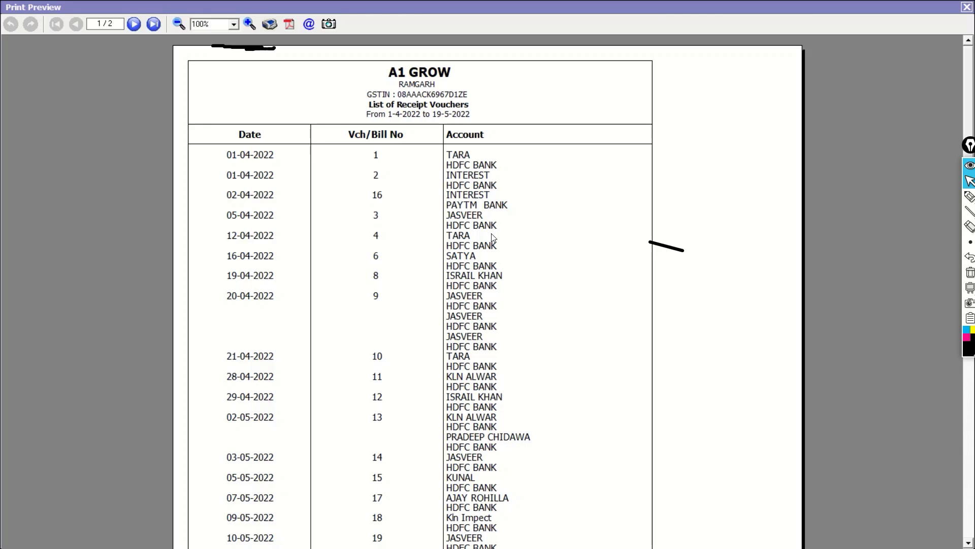
{"action": "key", "text": "Escape"}
{"action": "key", "text": "Escape"}
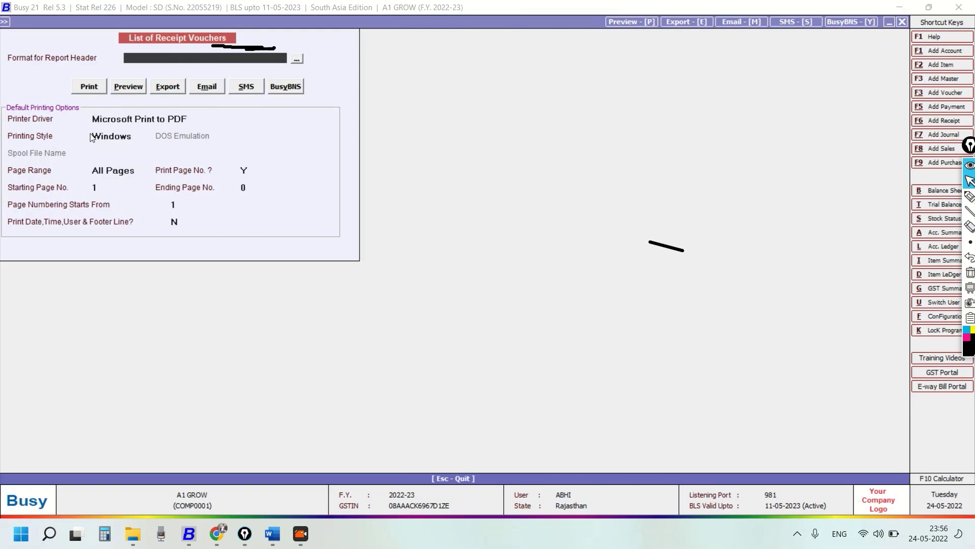
{"action": "key", "text": "Escape"}
{"action": "key", "text": "Escape"}
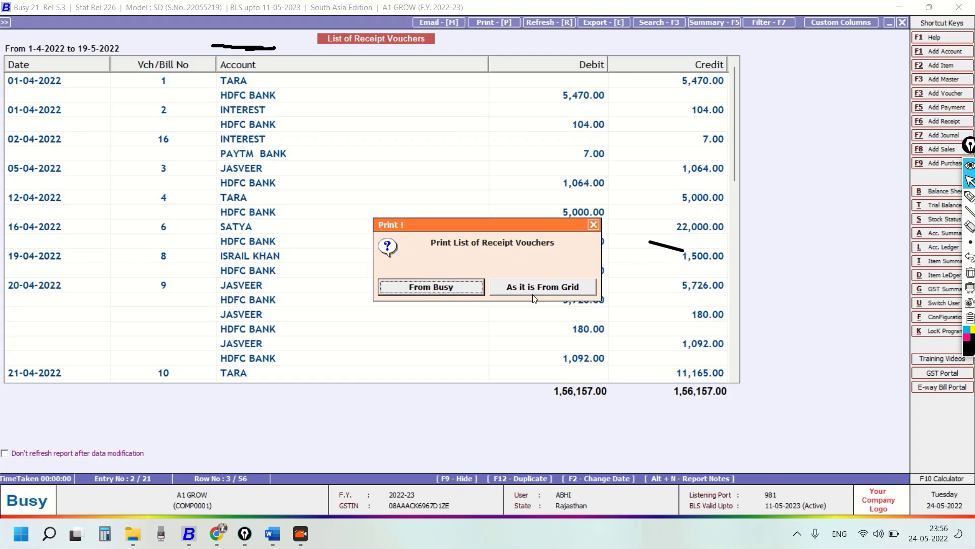